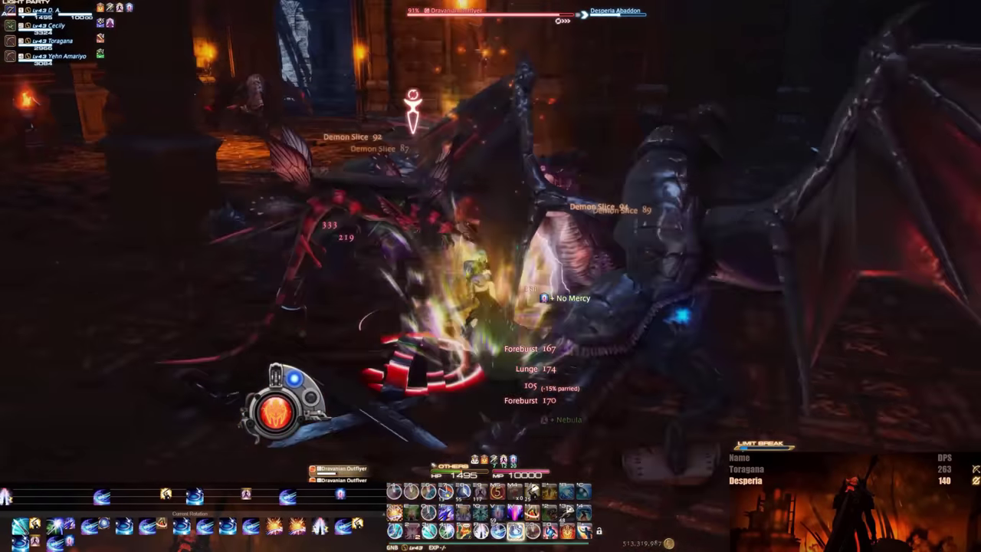
Hit the Dravanian enemies with skill 7 and Demon Slice (2) while the DPS meter records damage.
key(7)
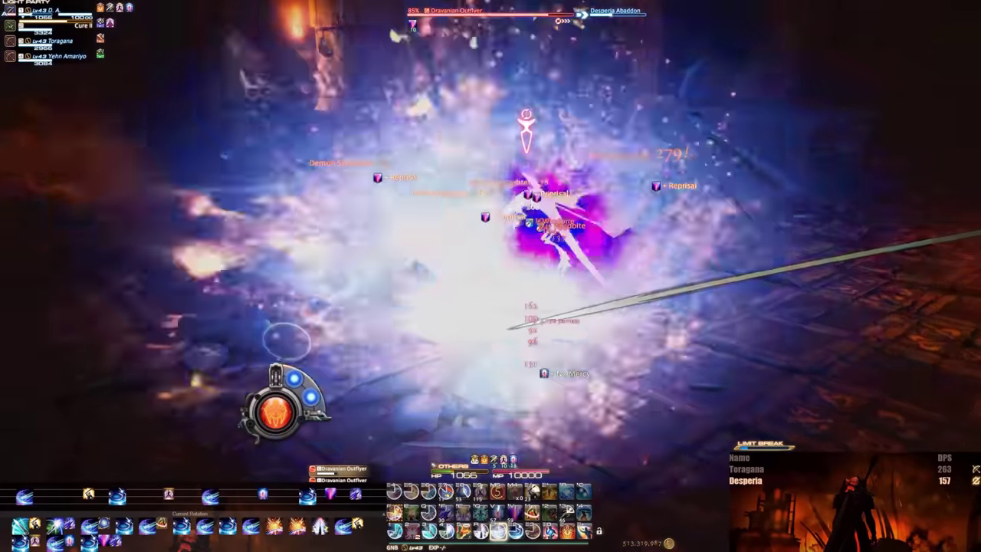
key(2)
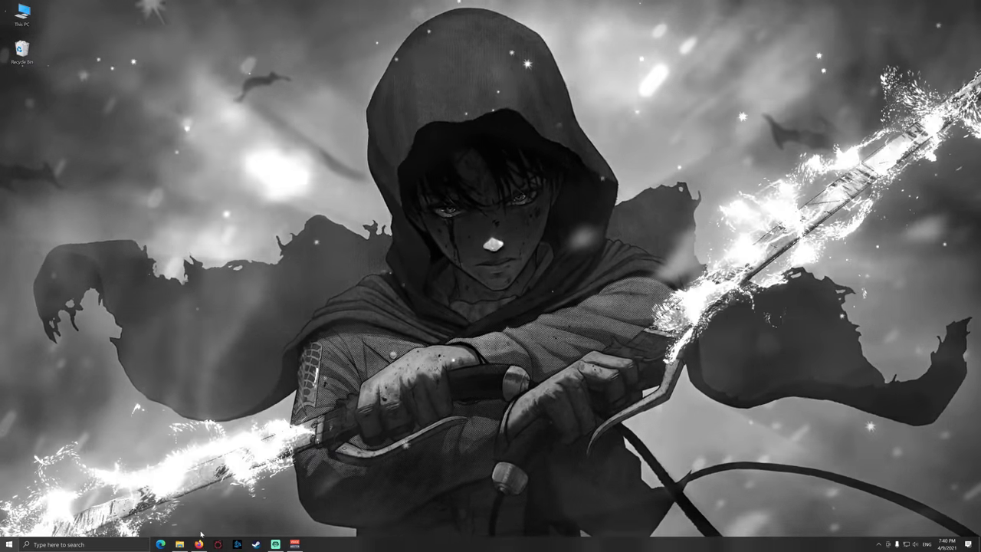
Save ACTv3-Setup.exe from the ACT downloads page in Firefox and show it in Downloads.
key(alt+Tab)
click(38, 6)
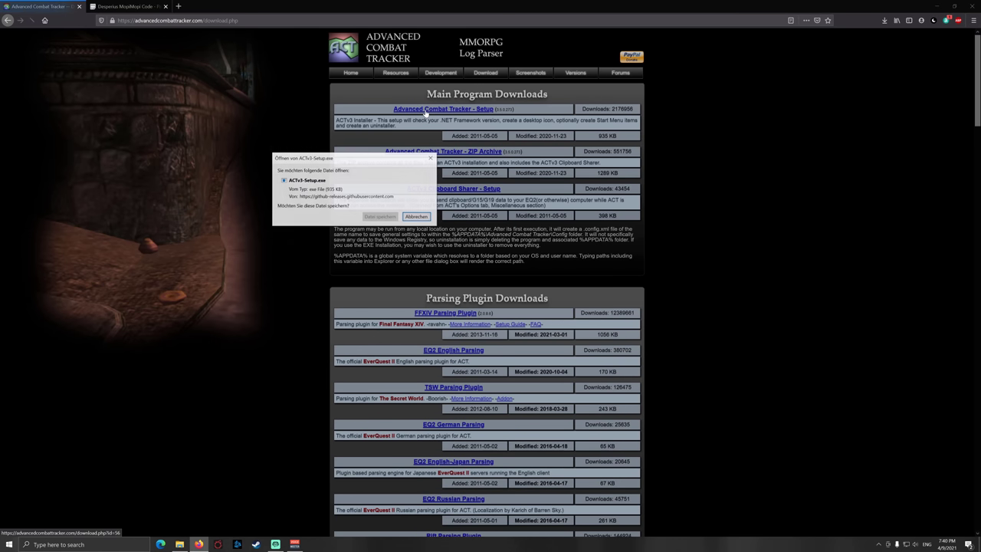
click(380, 217)
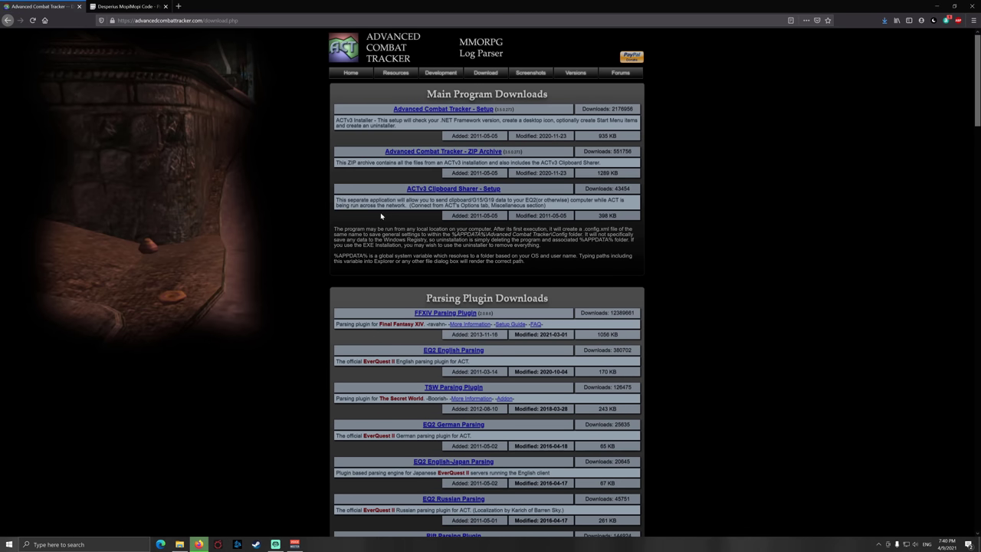
click(884, 20)
click(880, 39)
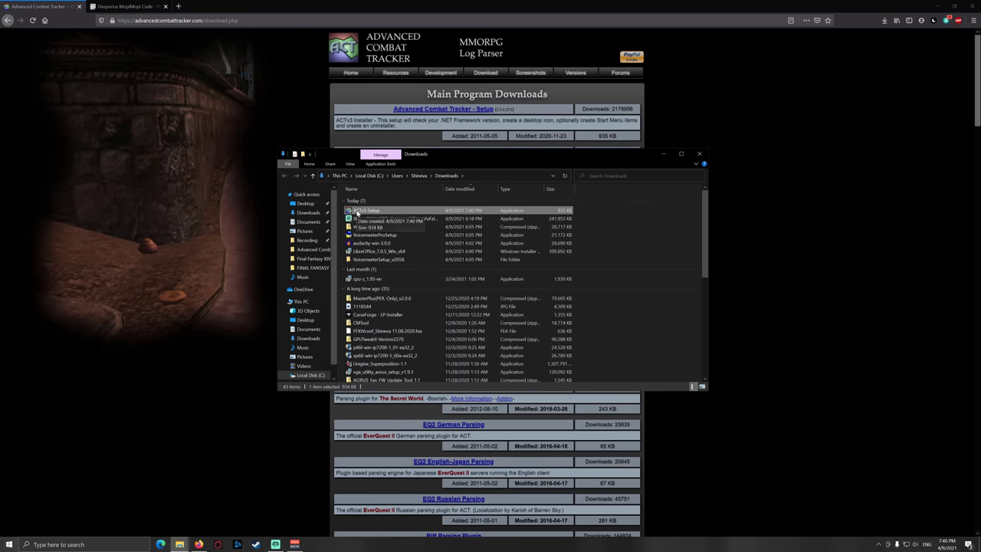
Tick Unblock in ACTv3-Setup's Properties and apply the change.
right_click(356, 213)
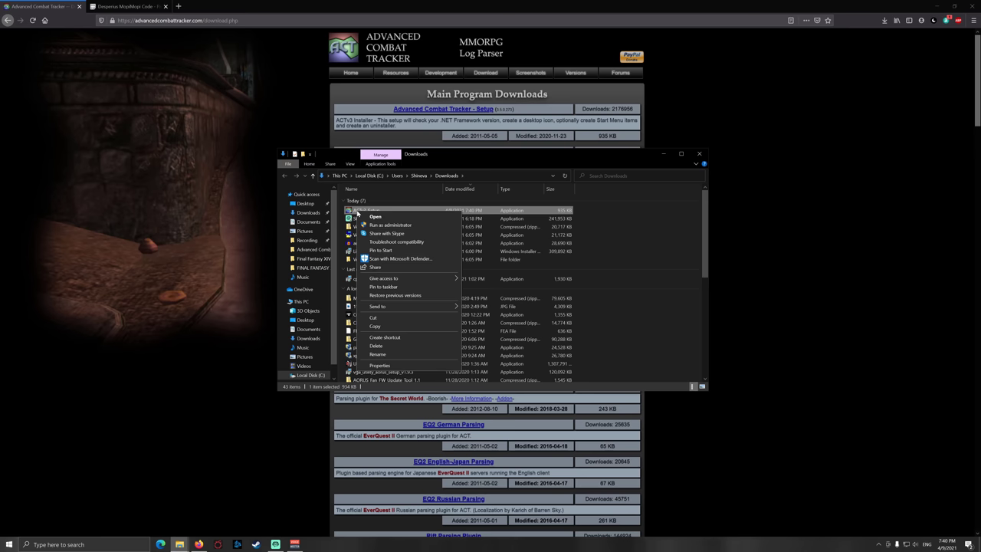
click(379, 365)
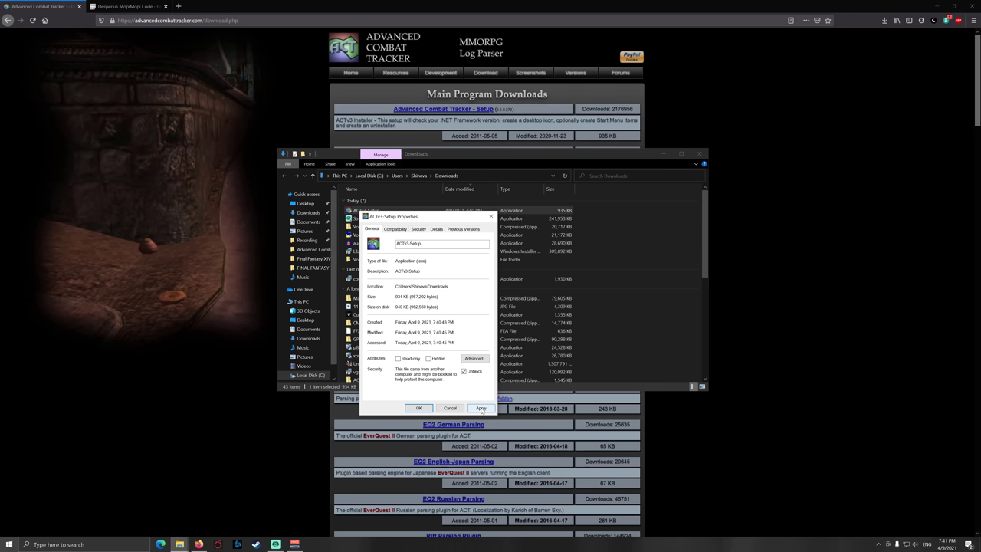
click(424, 410)
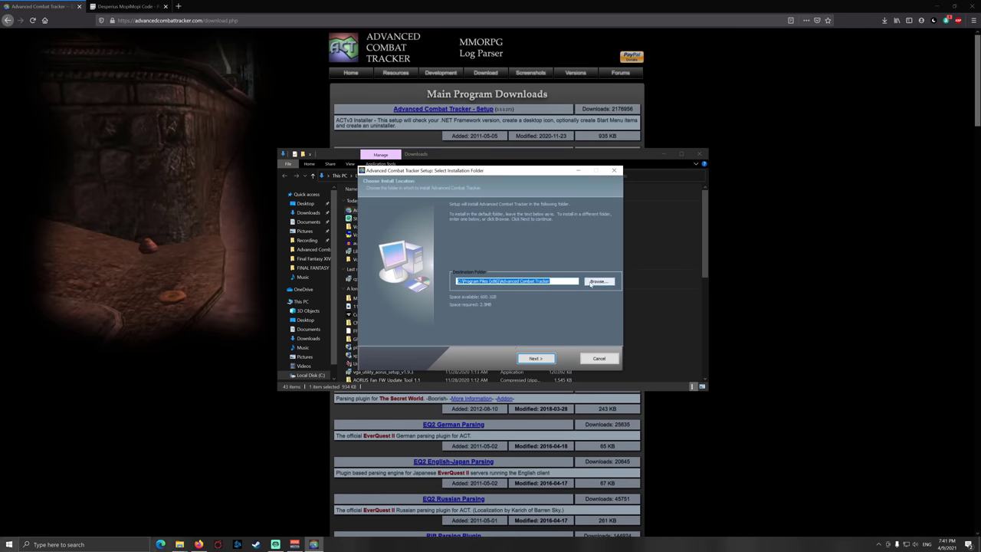
Install ACT into C:\Spiele\SquareEnix\FINAL FANTASY XIV - A Realm Reborn\ACT and finish setup.
click(597, 282)
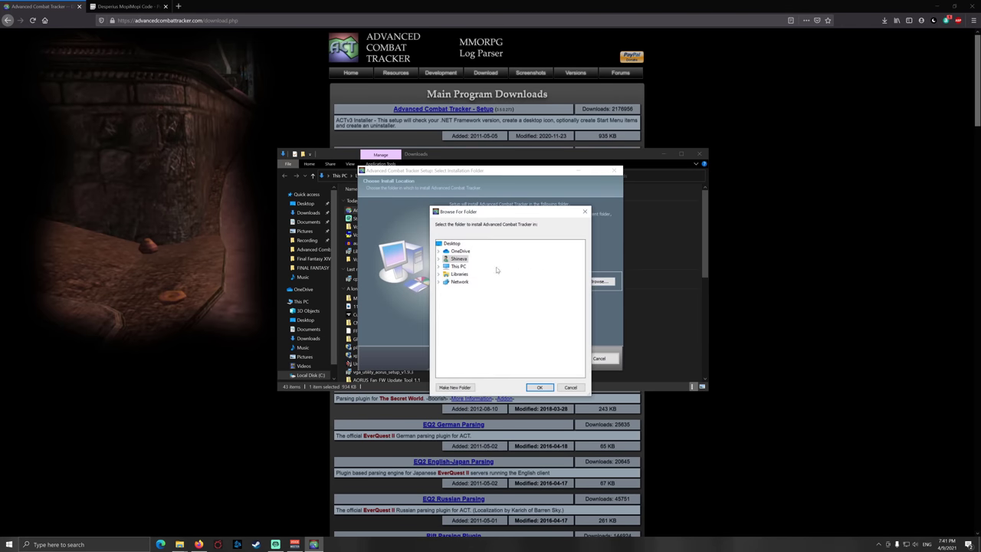
double_click(473, 327)
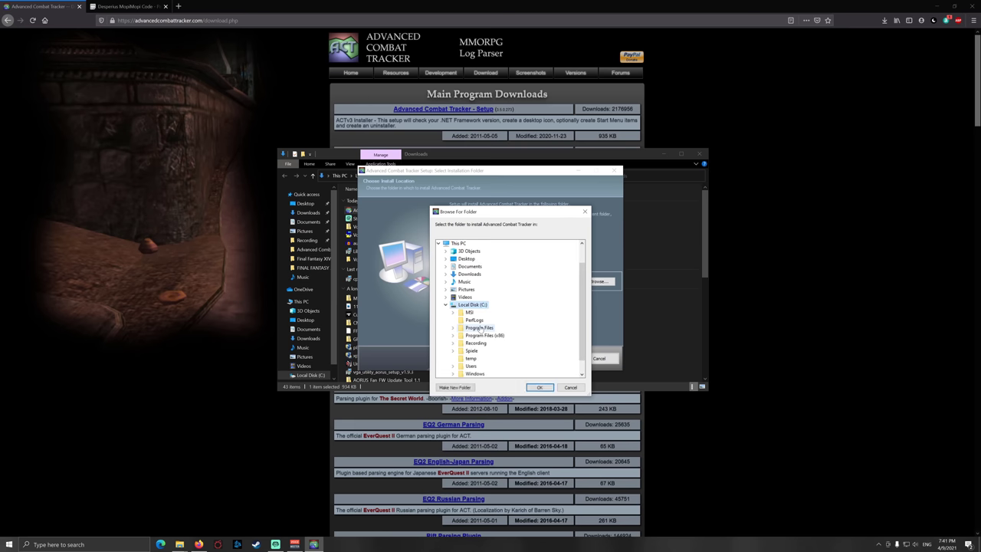
scroll(509, 344, down, 1)
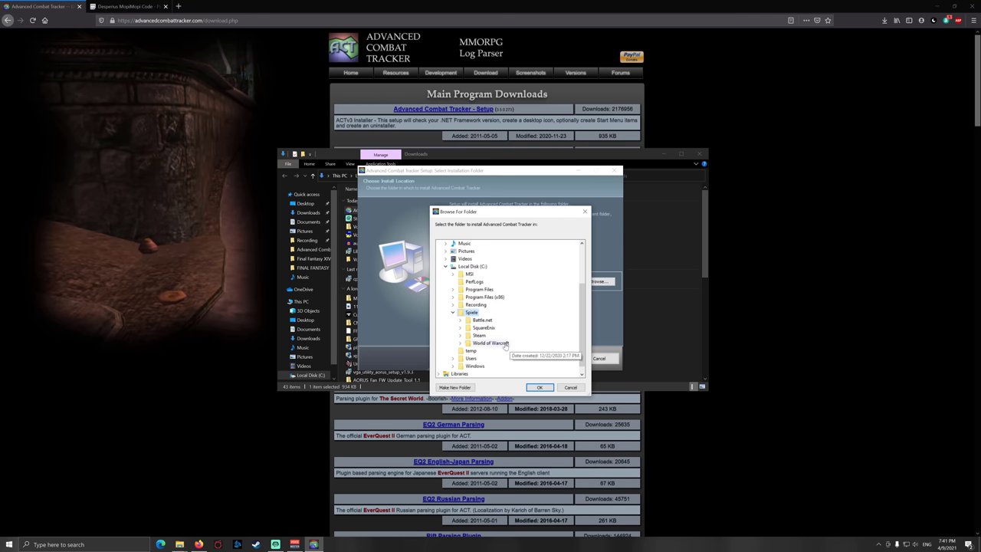
double_click(484, 328)
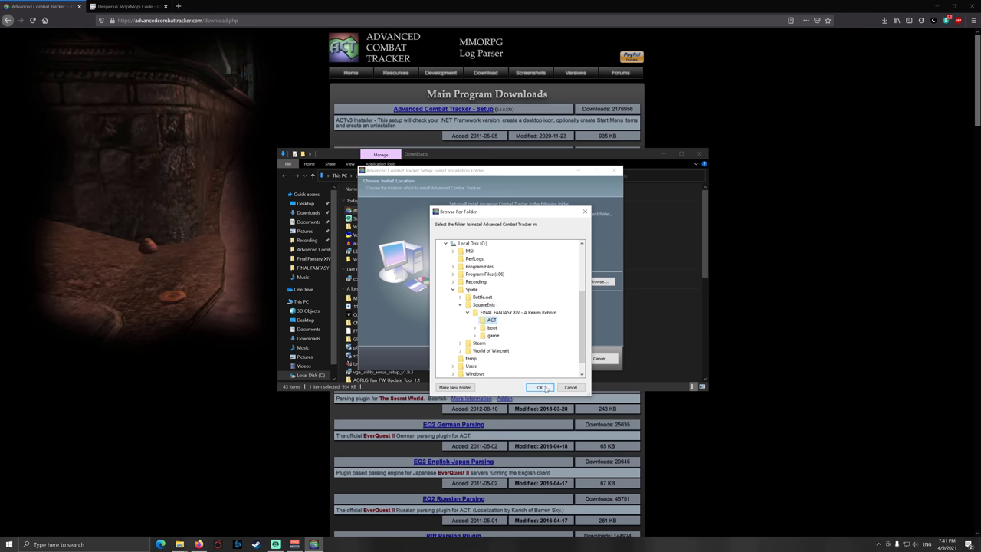
click(541, 387)
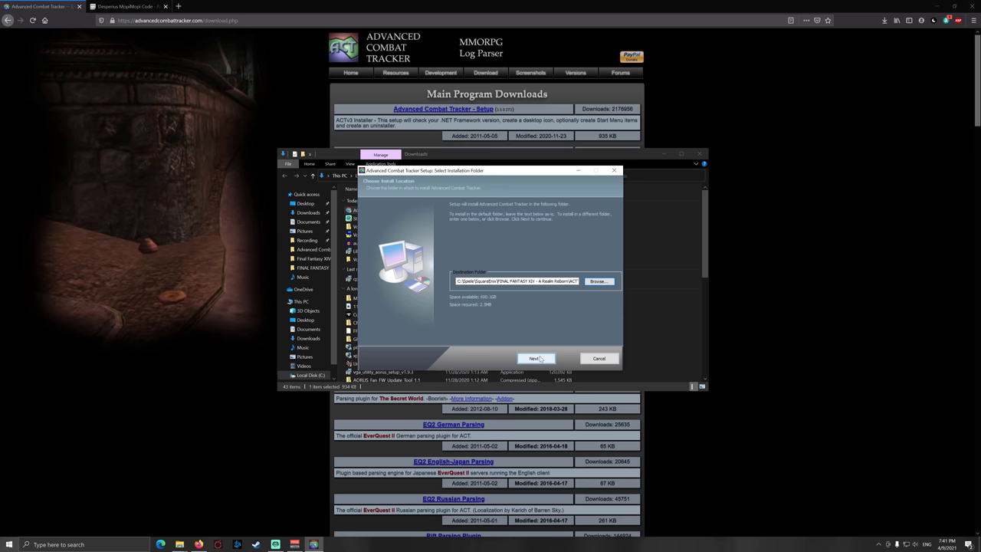
click(540, 360)
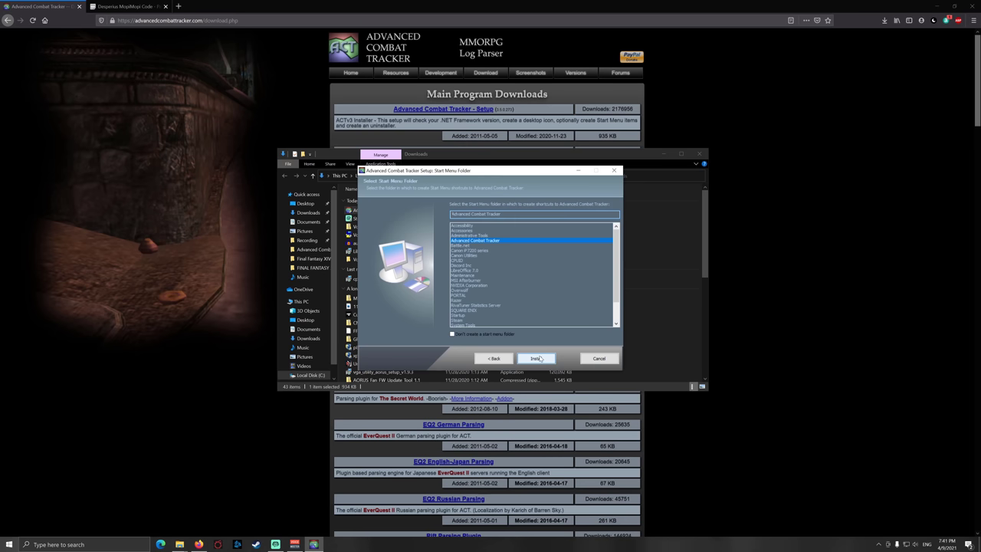
click(539, 358)
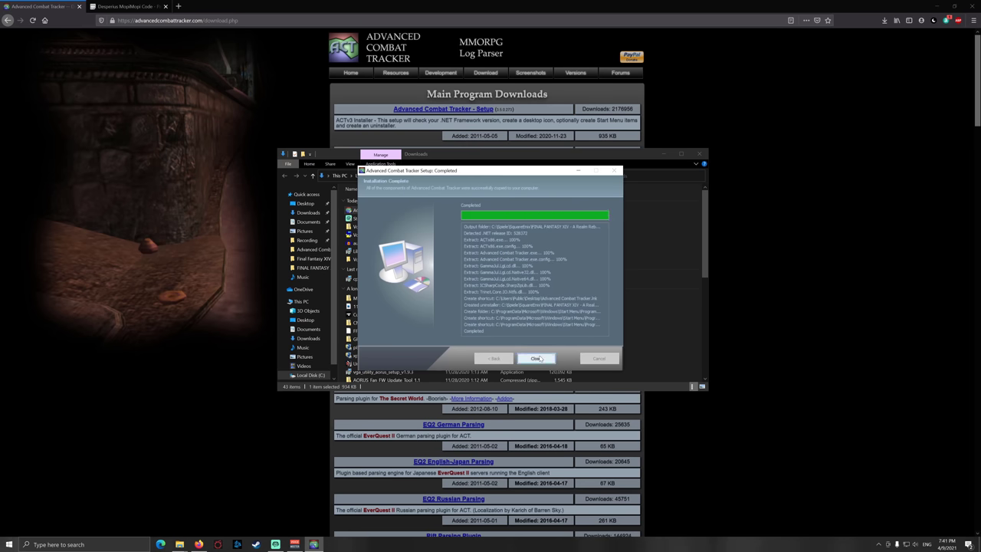
click(537, 359)
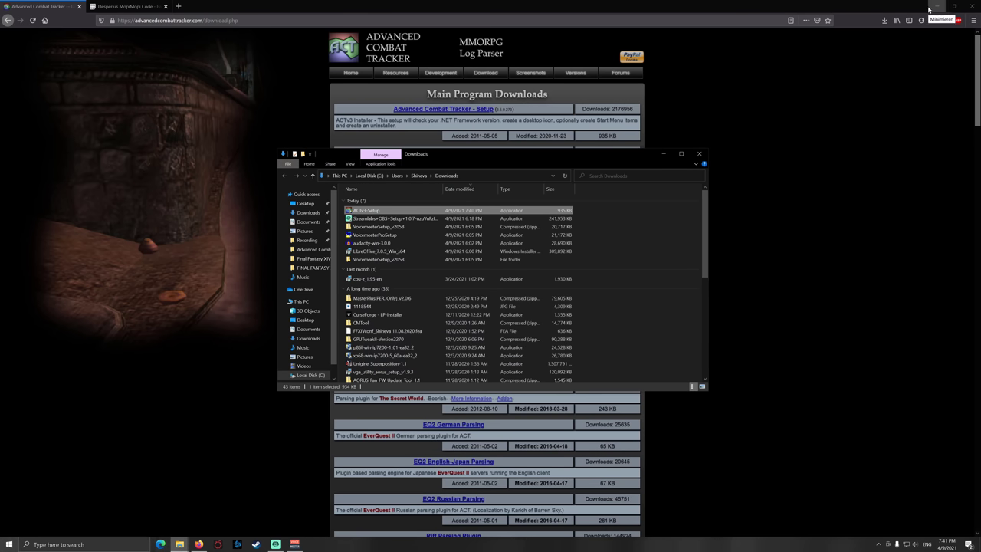
Clear the desktop and enable Run this program as an administrator on the ACT shortcut.
click(930, 10)
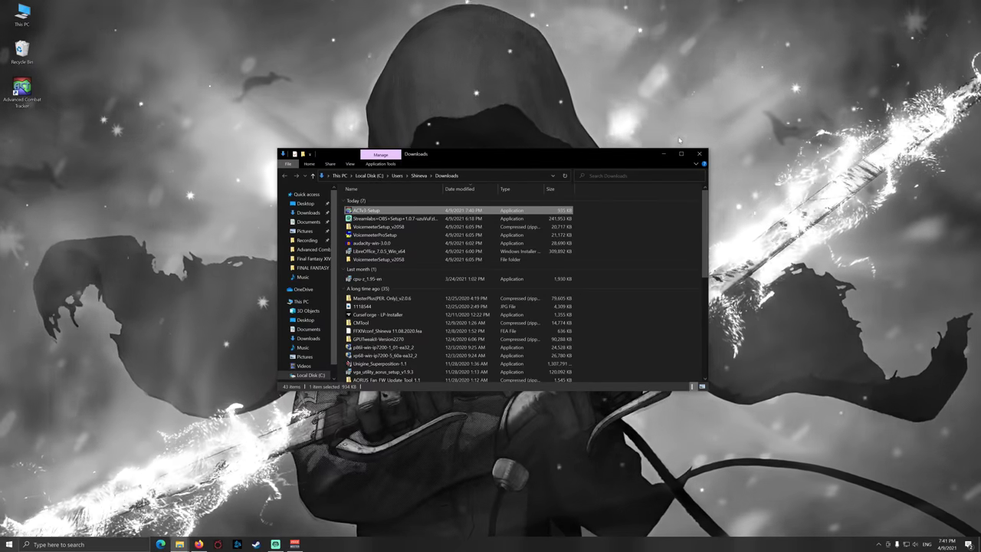
click(699, 153)
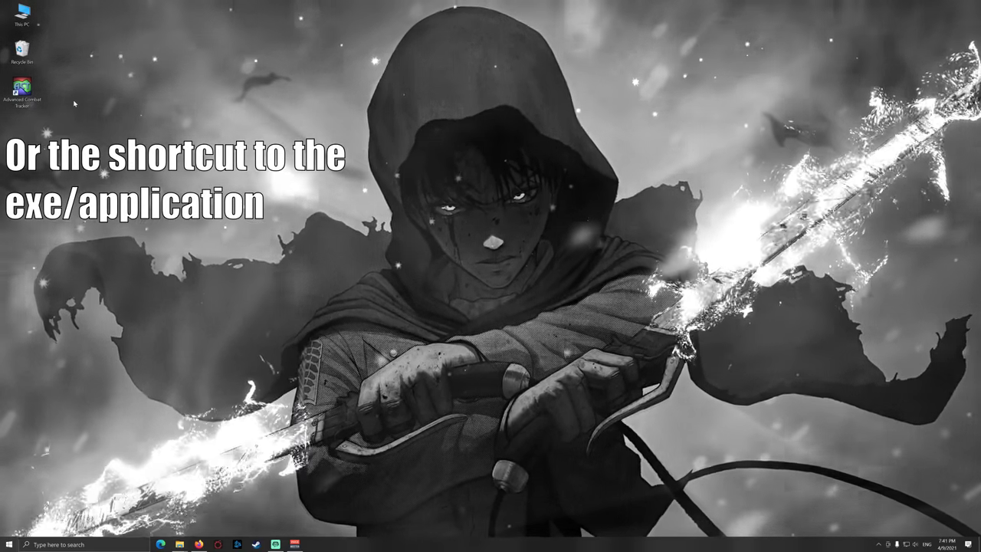
right_click(27, 98)
click(50, 243)
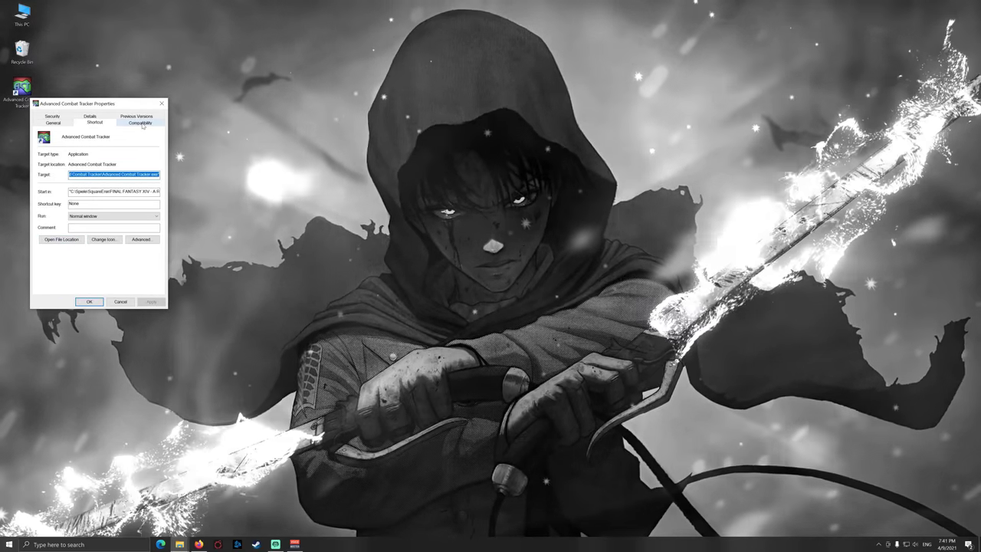
click(141, 125)
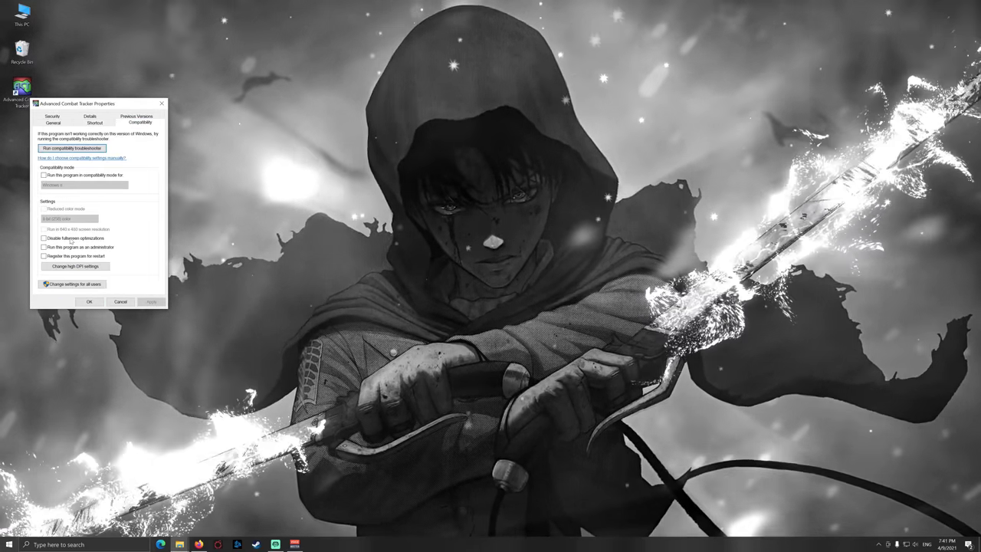
click(44, 248)
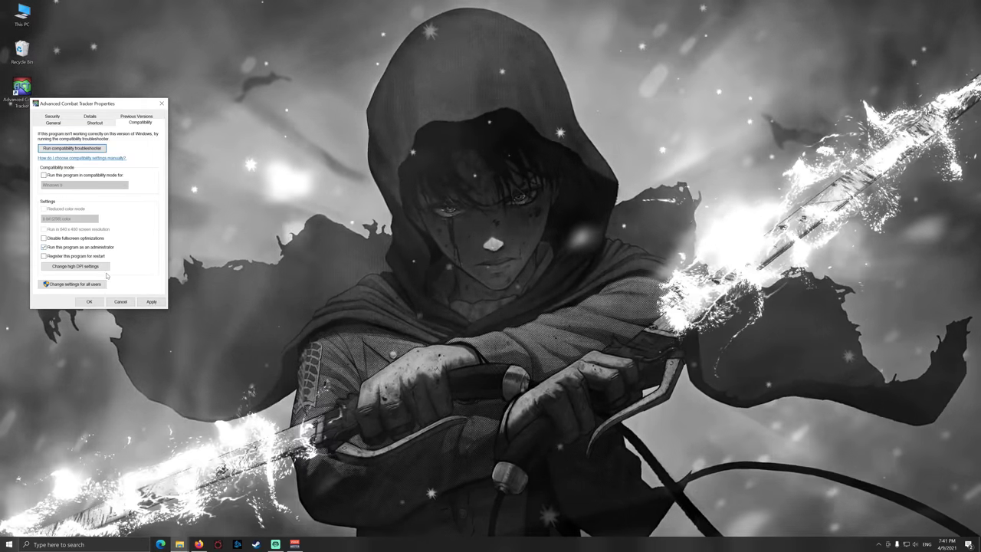
click(150, 302)
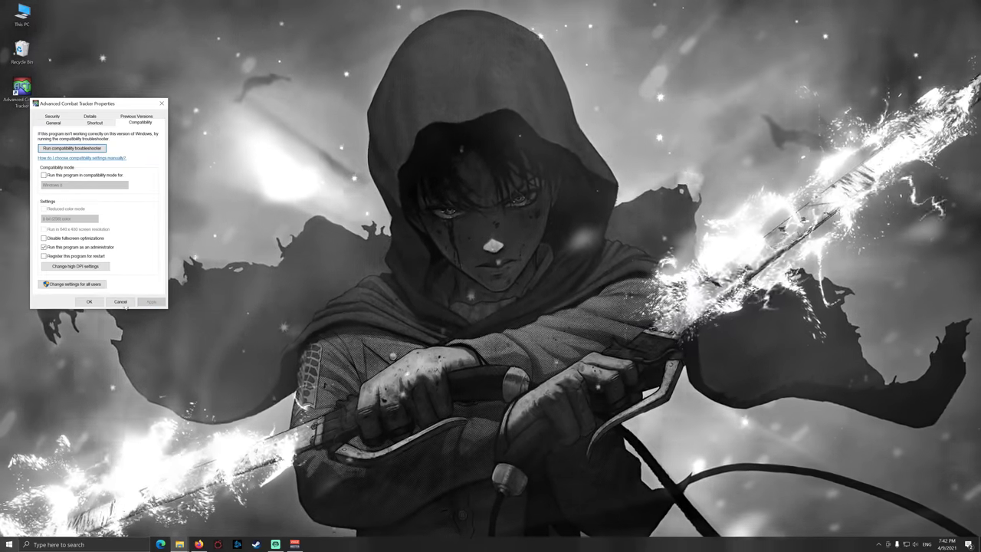
click(89, 302)
right_click(23, 89)
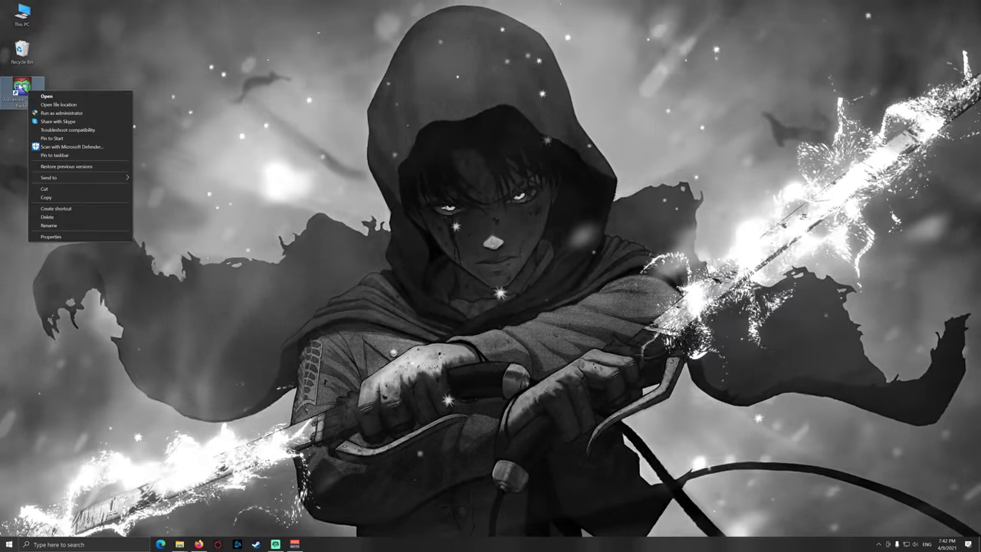
Launch ACT and enable the FFXIV Parsing Plugin in the Startup Wizard's Parsing Plugin step.
click(46, 93)
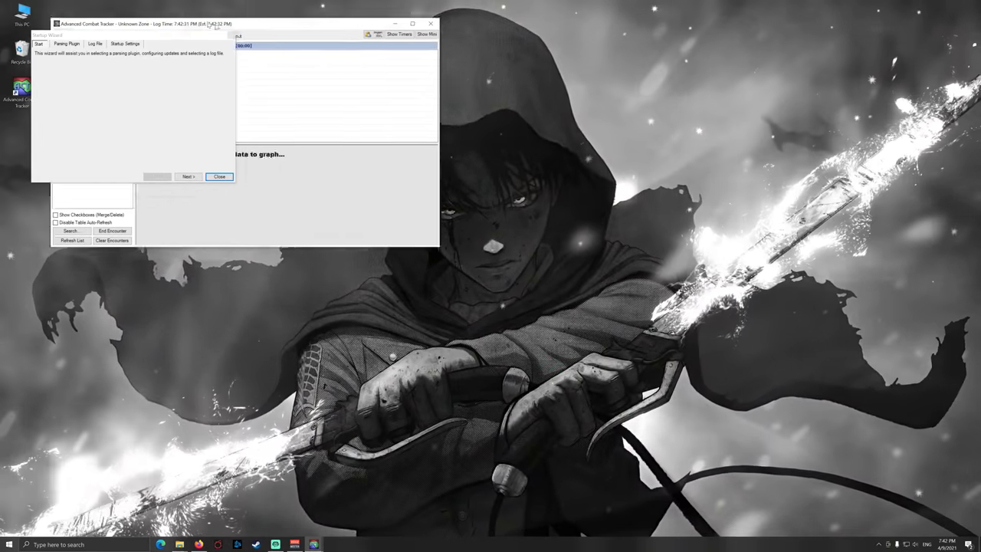
drag(301, 25, 548, 270)
drag(150, 40, 309, 260)
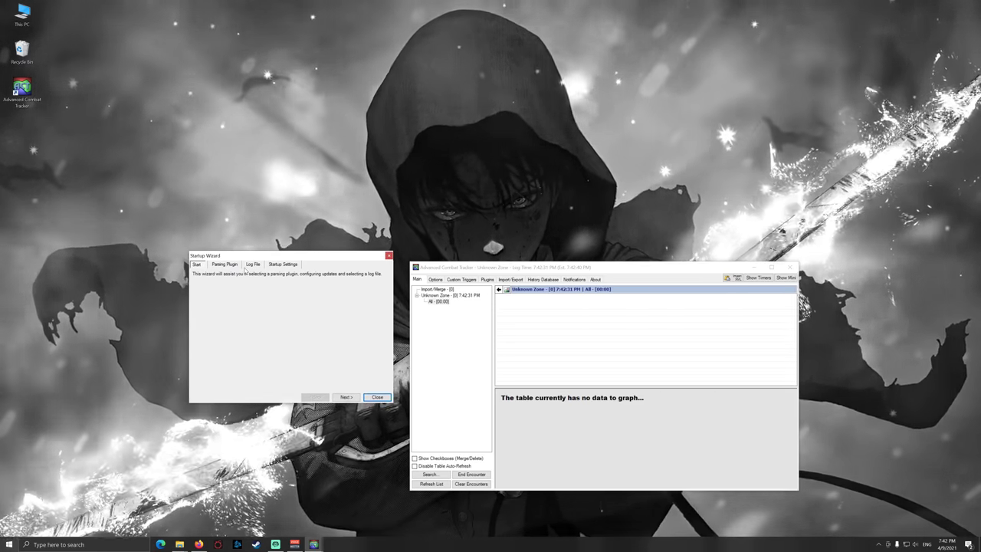
click(347, 397)
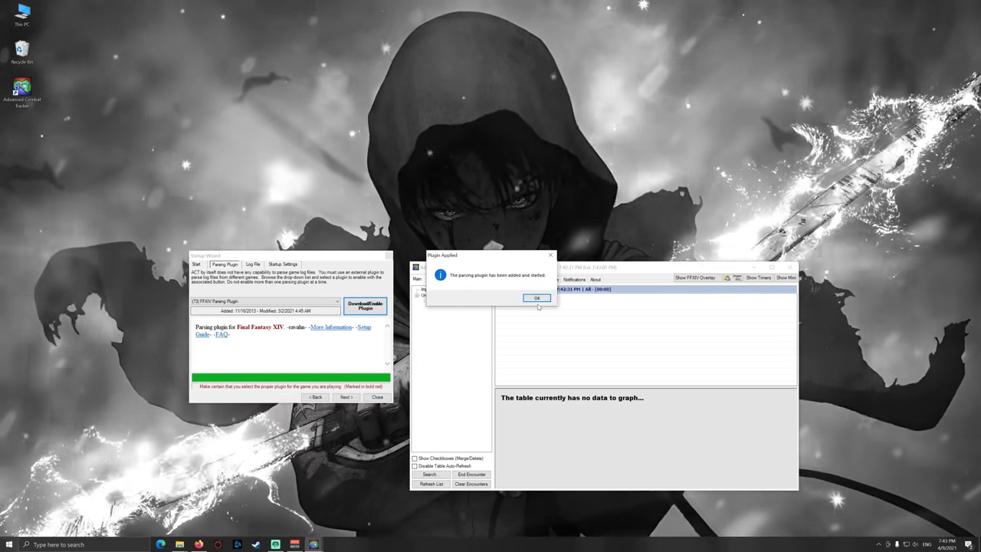
click(534, 298)
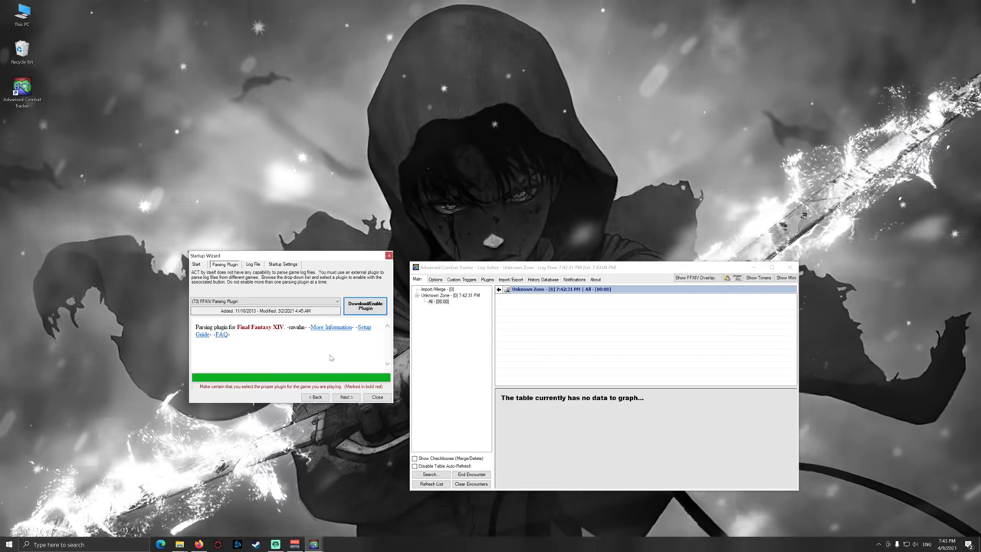
click(346, 397)
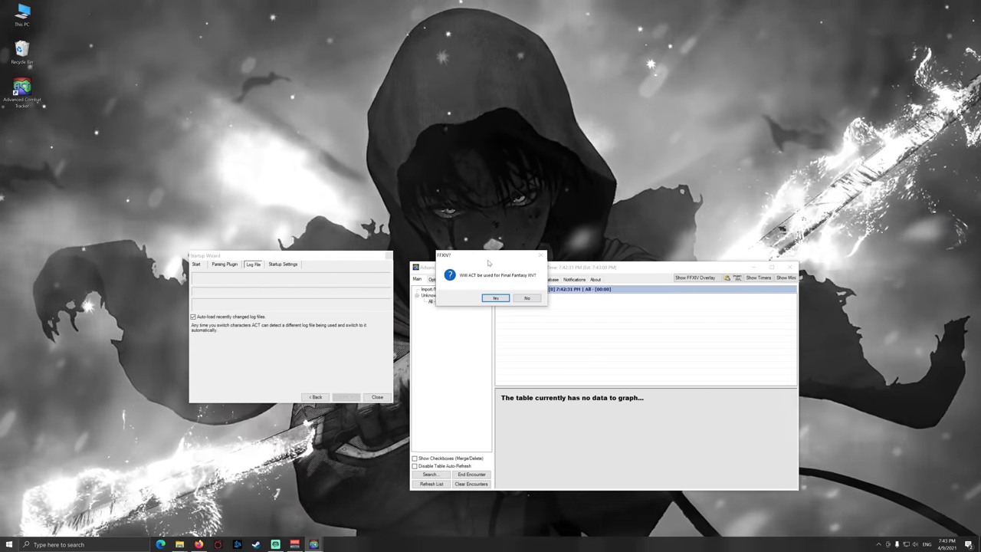
Confirm ACT is for Final Fantasy XIV, finish the wizard, and reposition the tracker window.
click(496, 298)
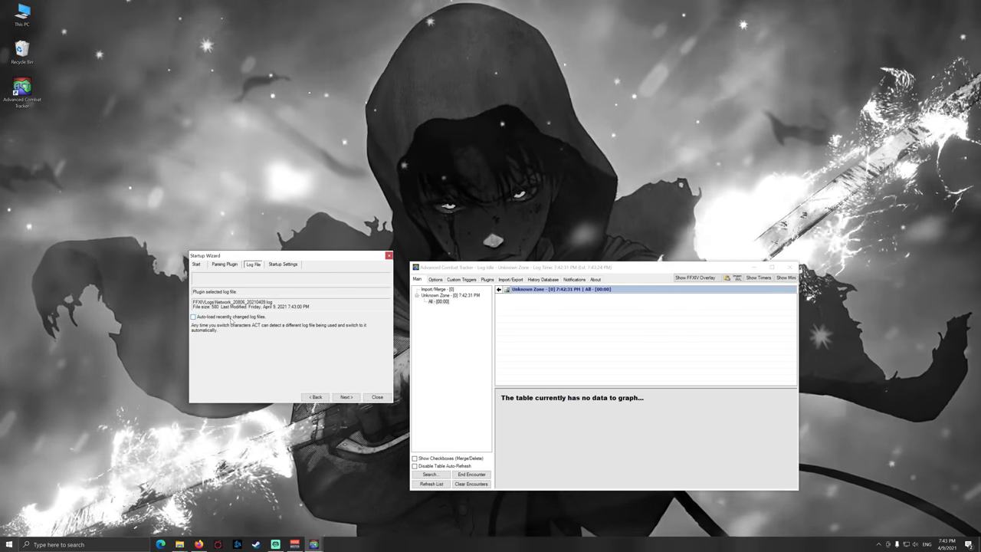
click(347, 397)
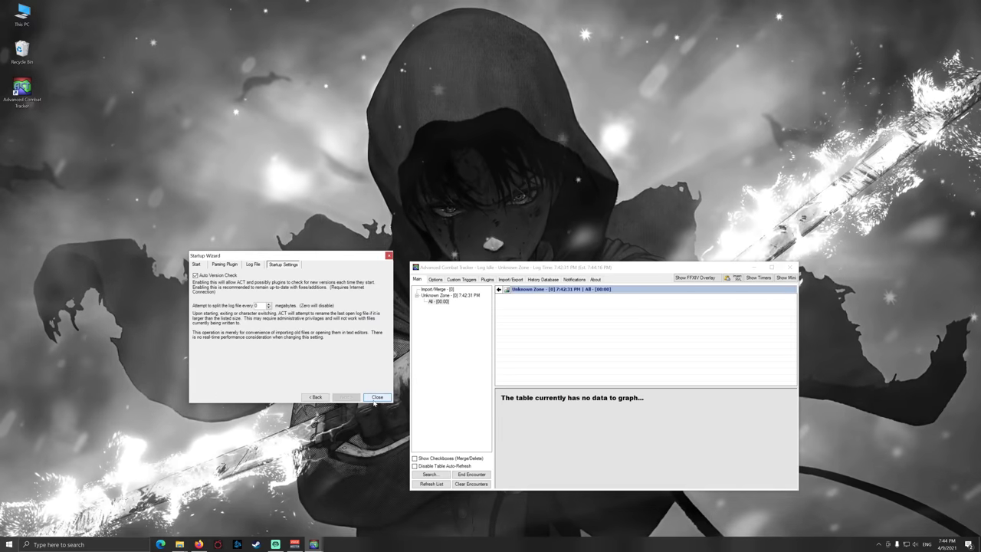
drag(565, 269, 605, 156)
Load the Get Plugins list and select (77) [FFXIV-others] Overlay Plugin.
click(528, 168)
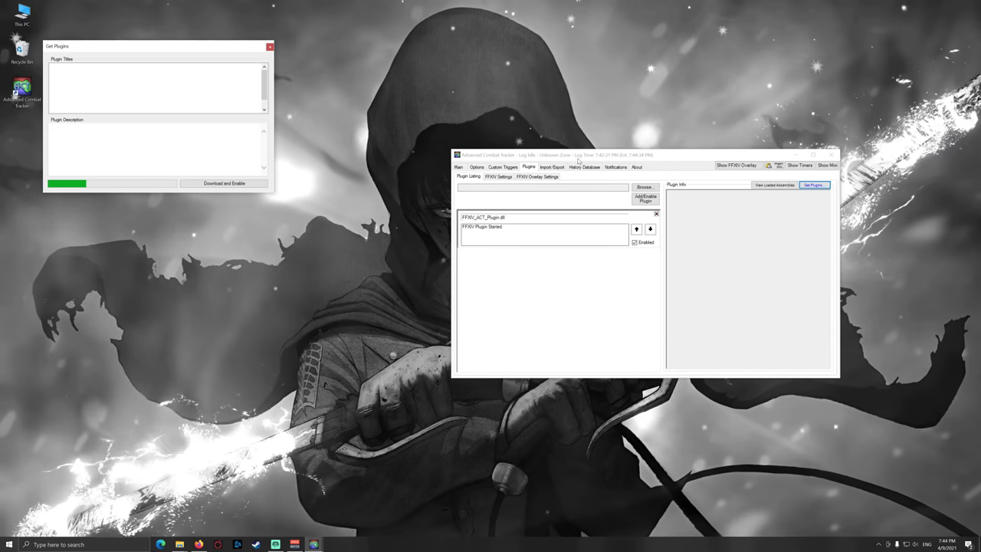
click(640, 162)
drag(640, 163, 723, 172)
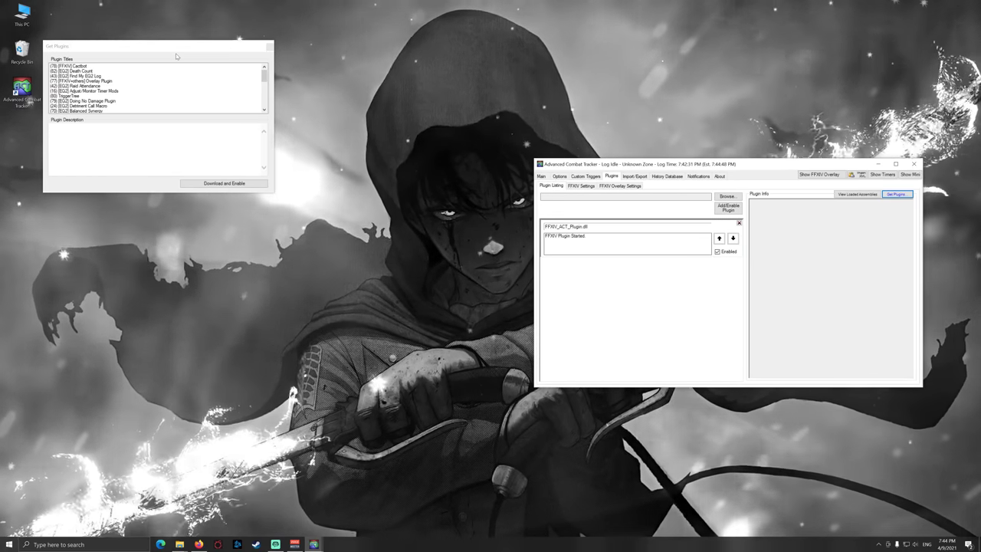
drag(168, 49, 195, 69)
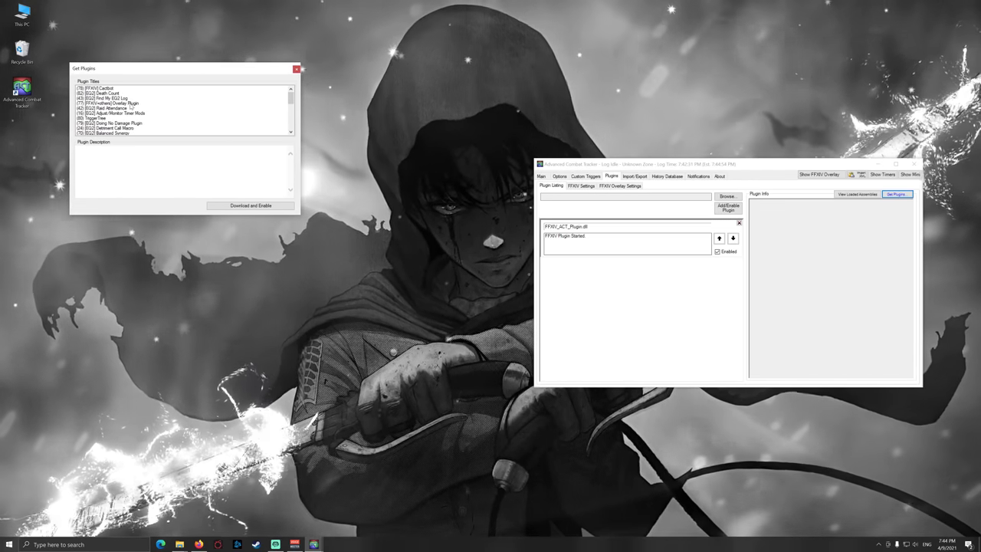
click(131, 103)
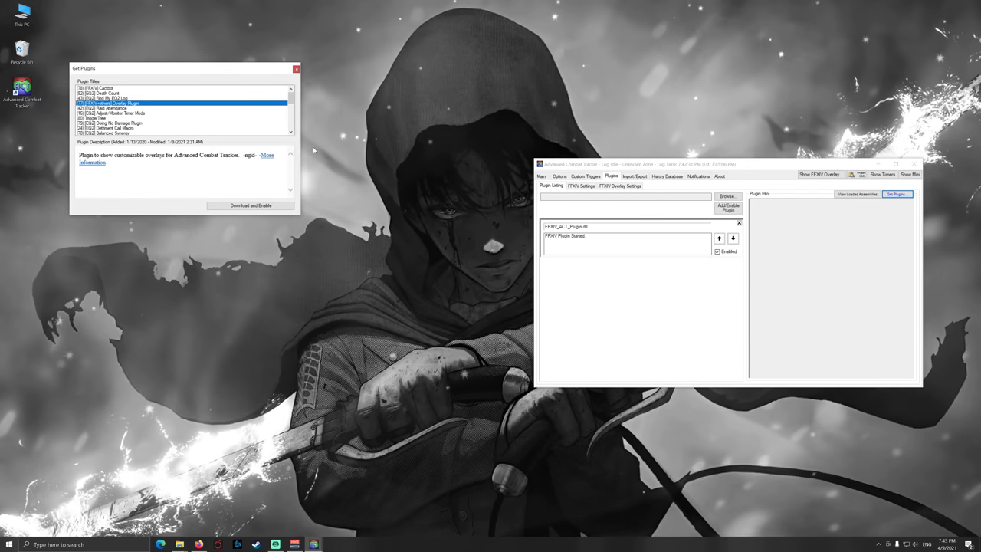
Download and enable the Overlay Plugin, confirm the dialog, and close the plugin downloader.
click(251, 207)
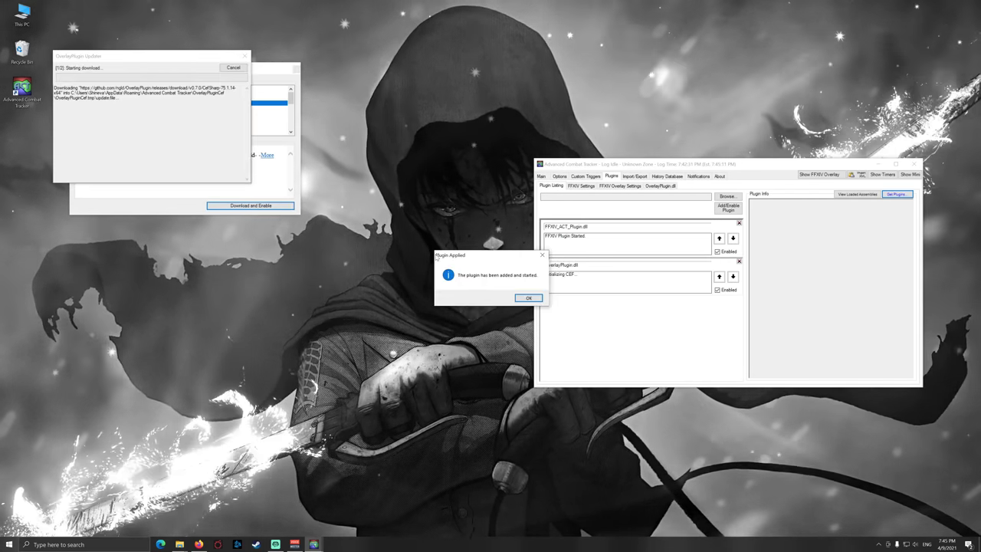
key(Return)
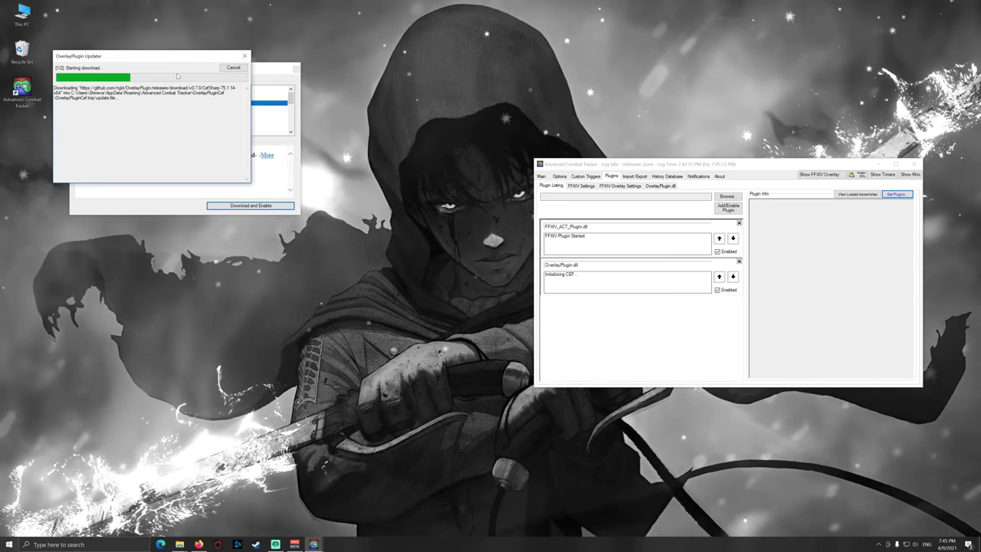
drag(133, 67, 205, 179)
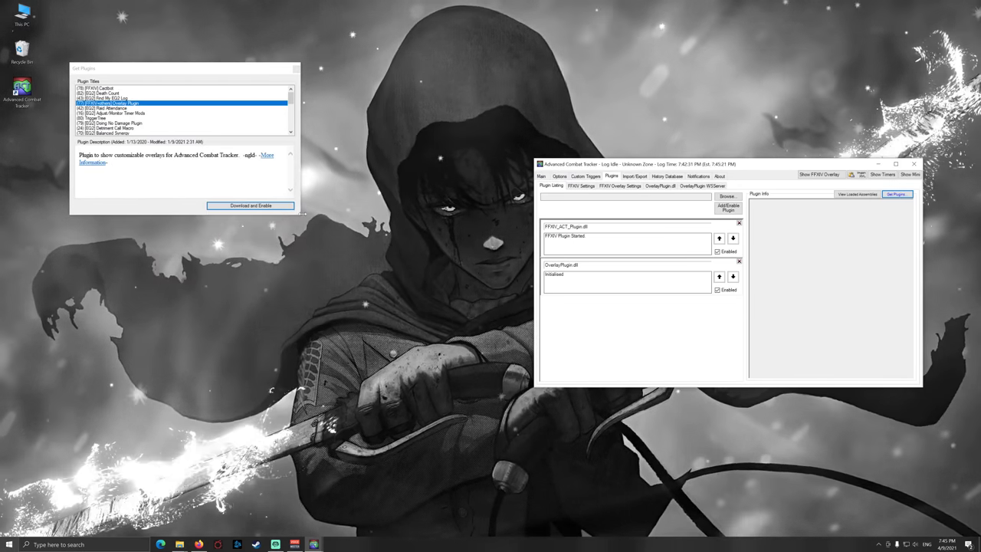
click(296, 69)
click(297, 70)
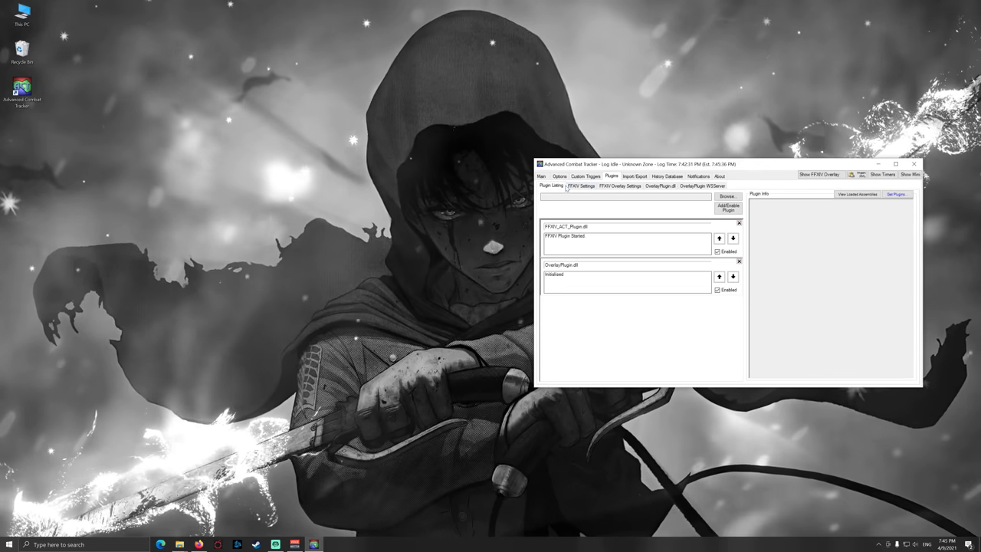
Go to the OverlayPlugin.dll sub-tab under Plugins and choose New to create an overlay.
click(658, 186)
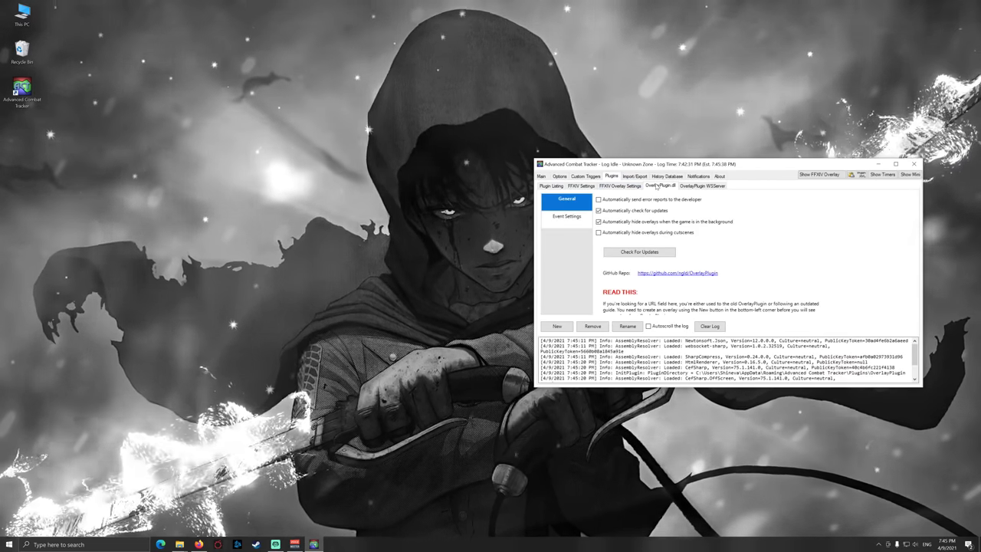
drag(675, 168, 699, 130)
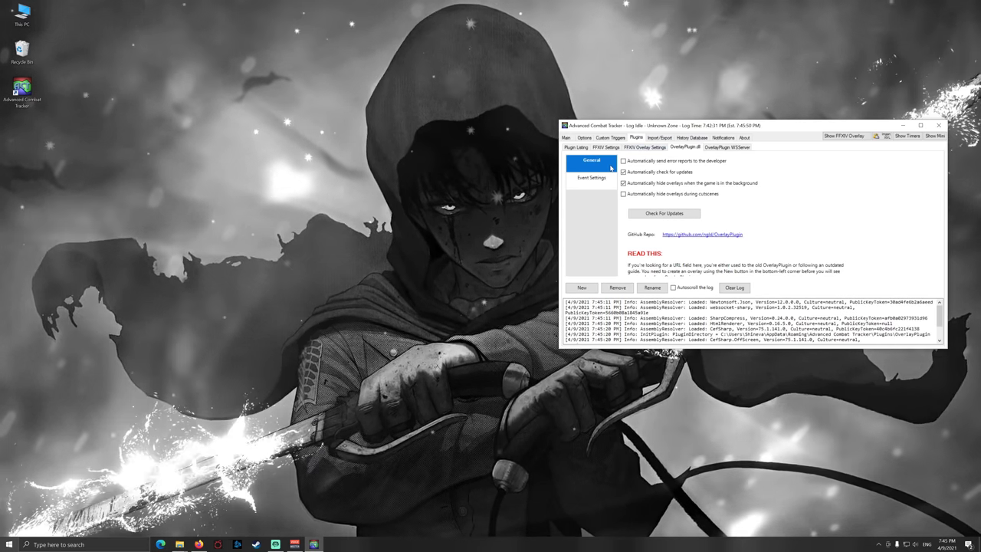
click(582, 288)
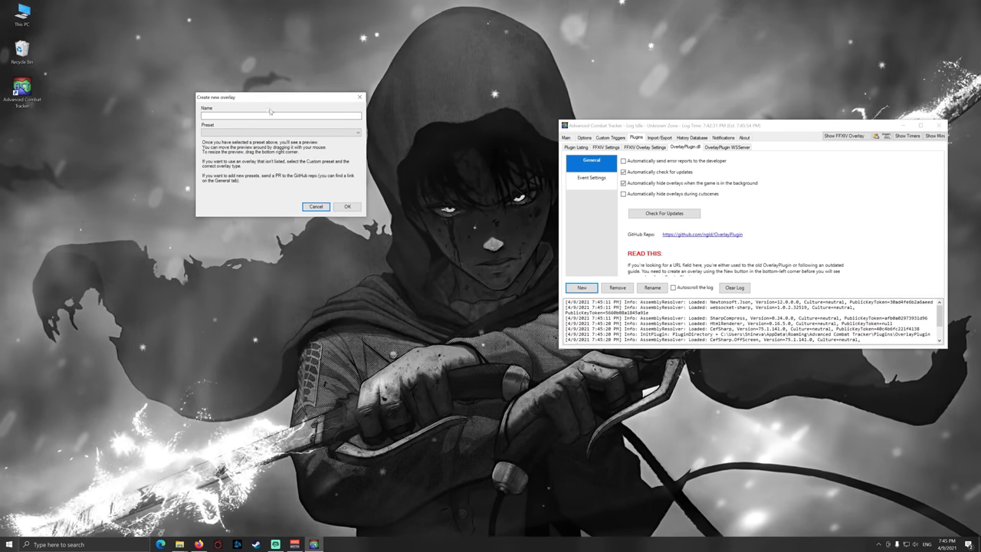
Create a 'Mopi Mopi' overlay from the MopiMopi preset and drag it to the screen centre.
click(269, 113)
text(M)
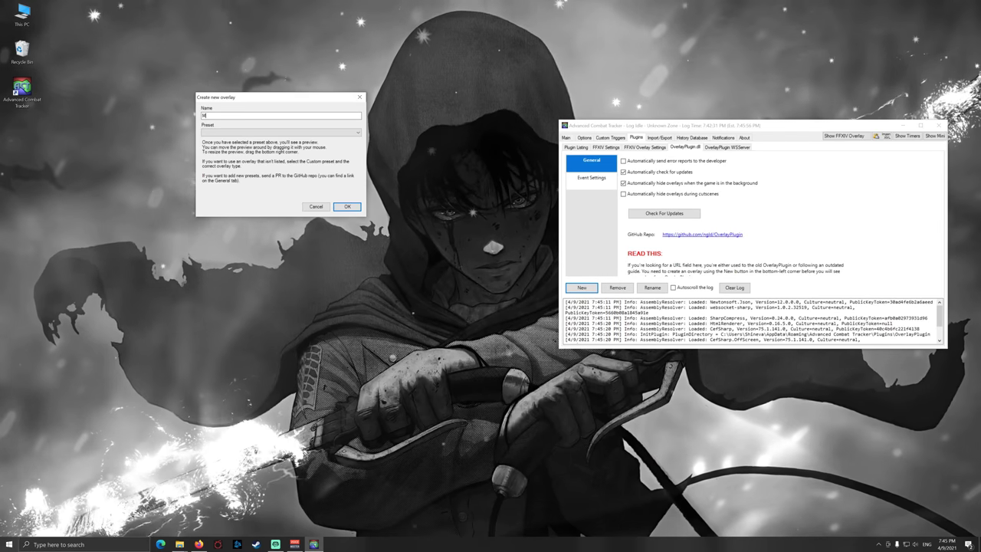
text(oo)
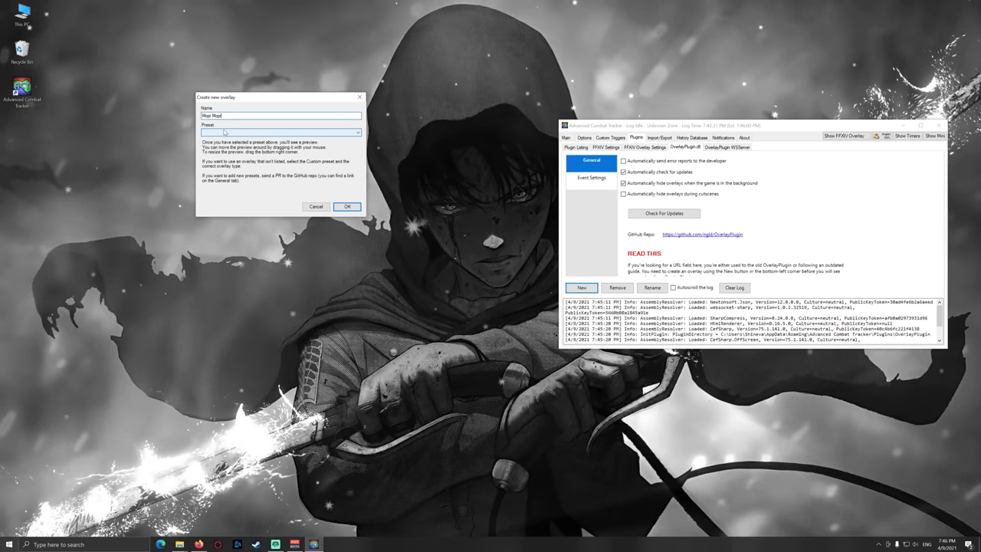
click(225, 132)
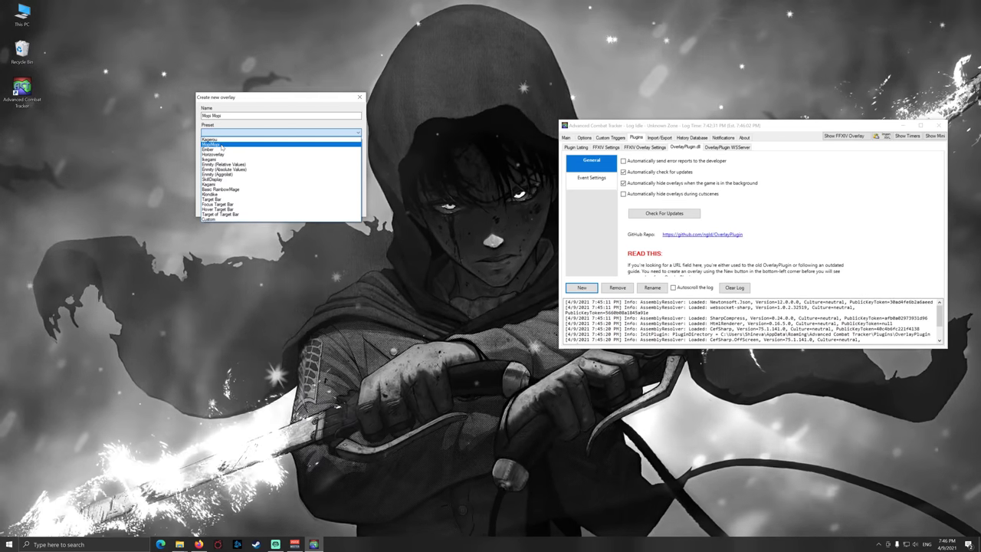
click(222, 145)
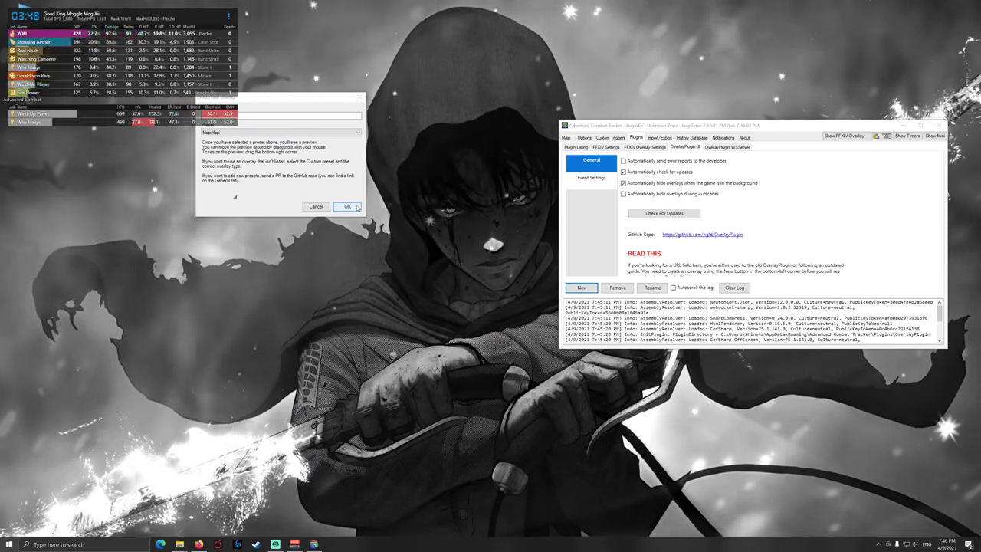
click(347, 206)
drag(155, 15, 463, 312)
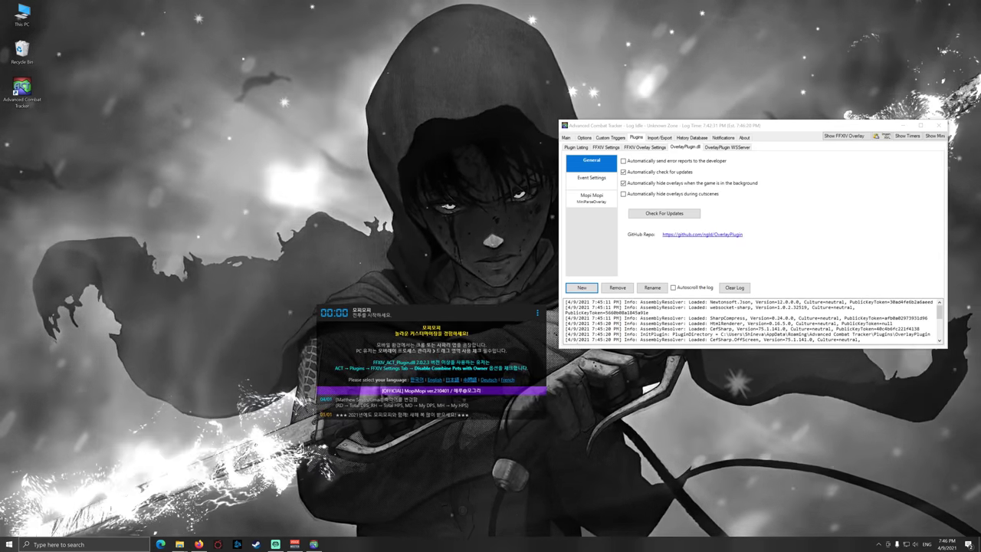
Open Windows Defender Firewall with Advanced Security from a Start search for 'fire'.
click(67, 544)
text(fire)
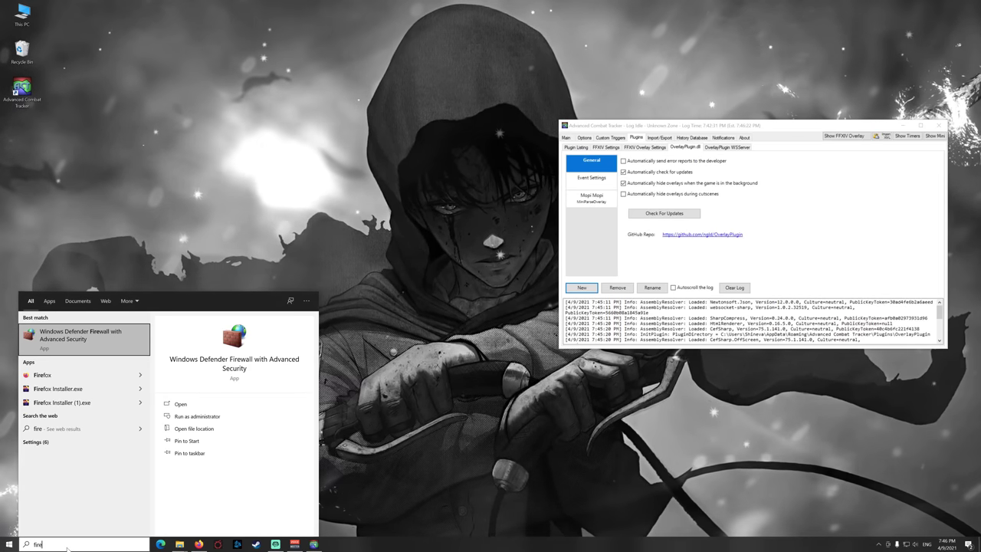
key(Return)
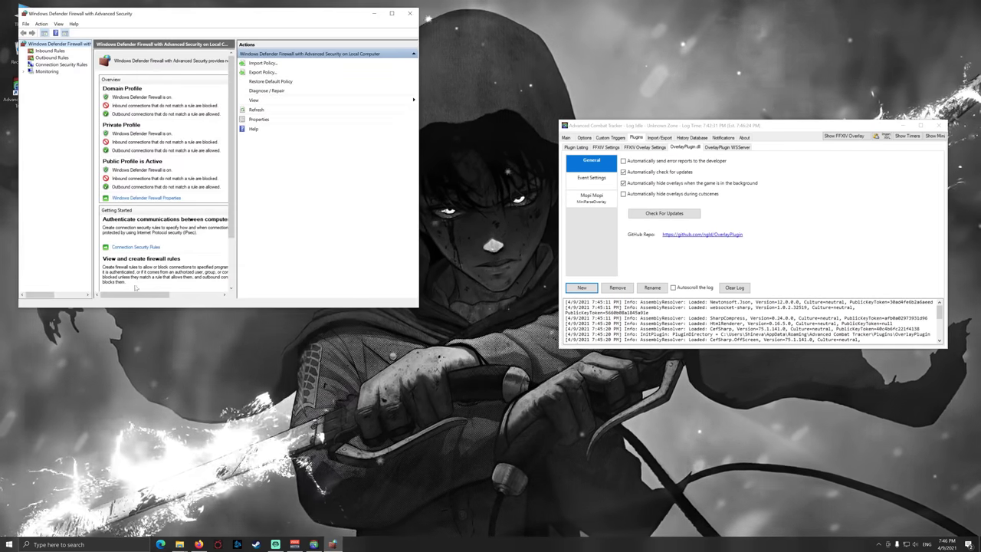
drag(163, 17, 177, 139)
Delete the old ACT rule from Inbound Rules and confirm.
click(65, 174)
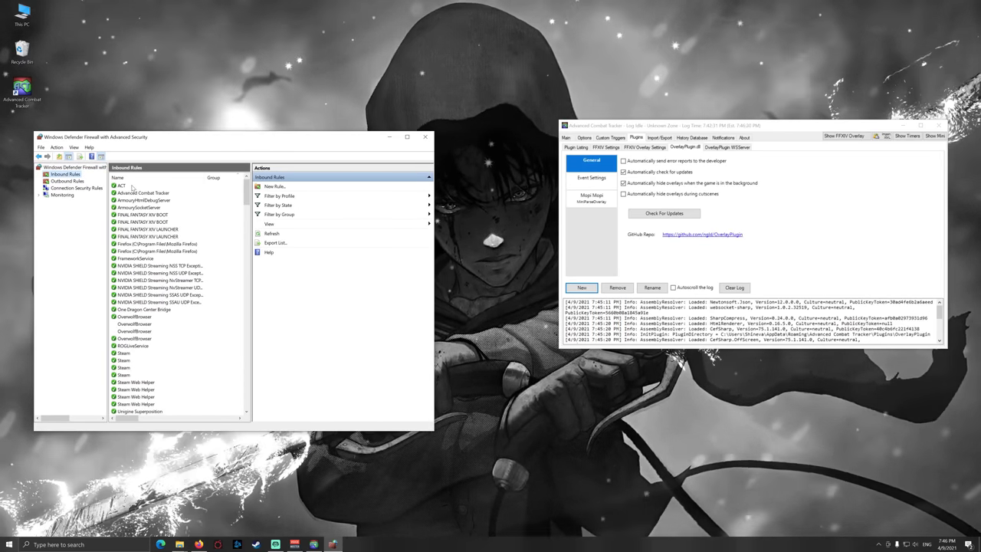
click(132, 186)
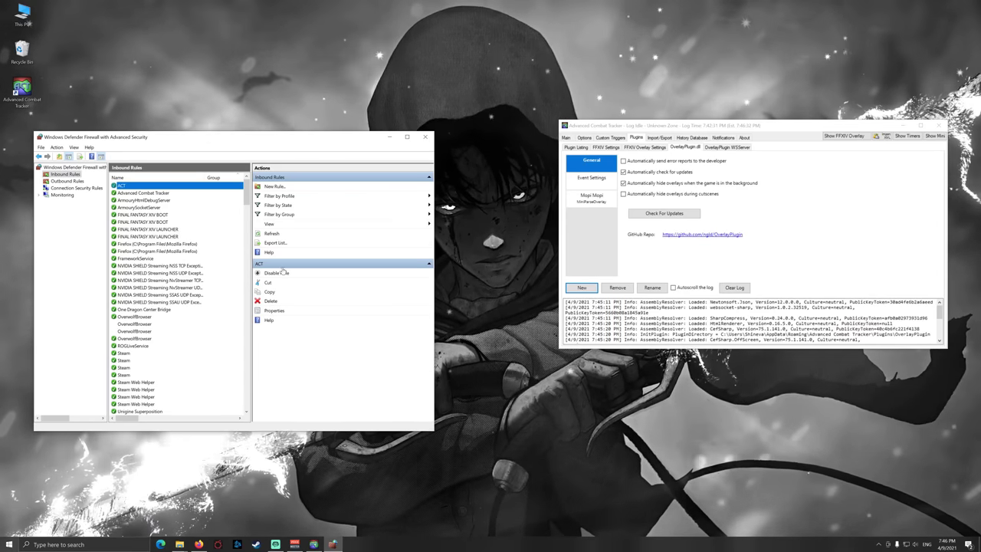
right_click(132, 187)
click(144, 217)
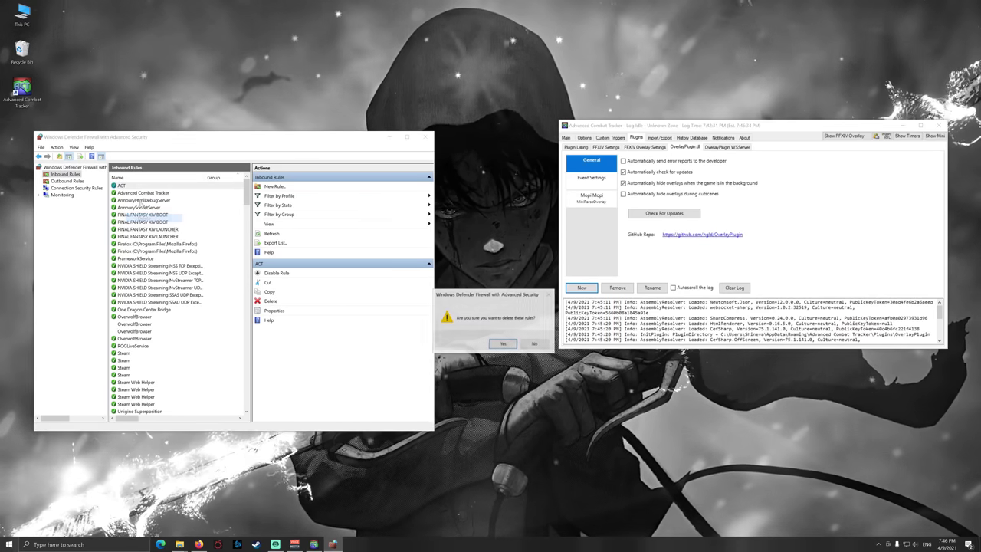
key(Return)
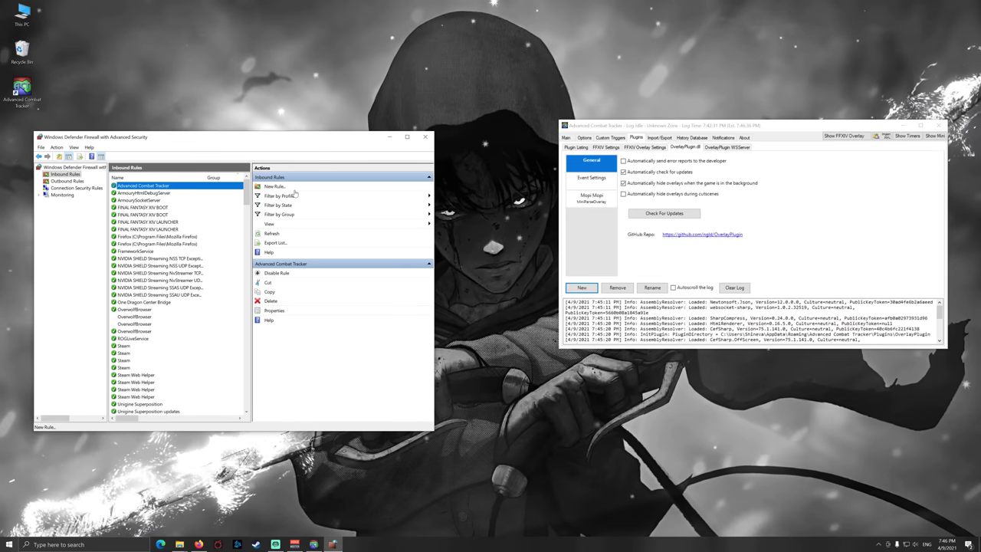
Start a new program-based inbound rule and browse for the program file.
click(284, 188)
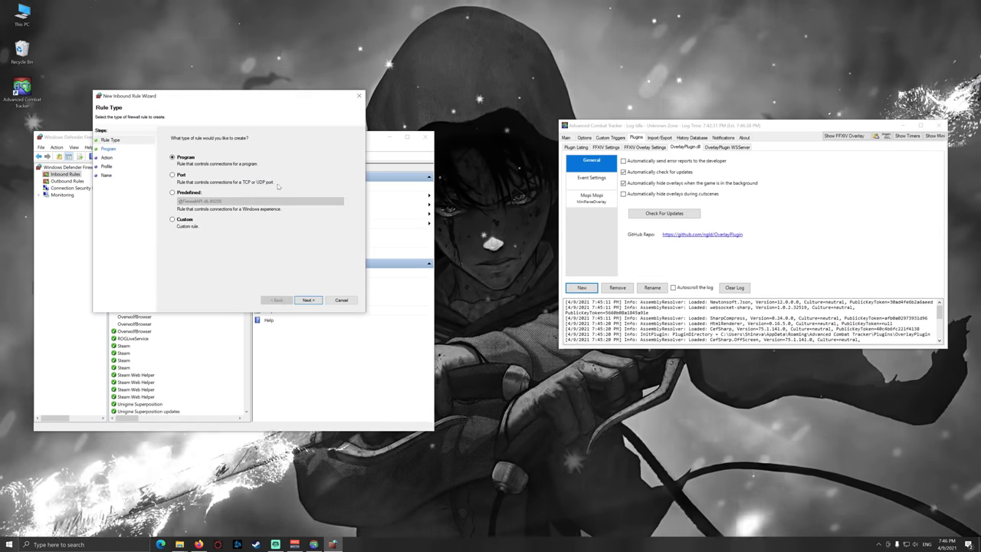
click(307, 299)
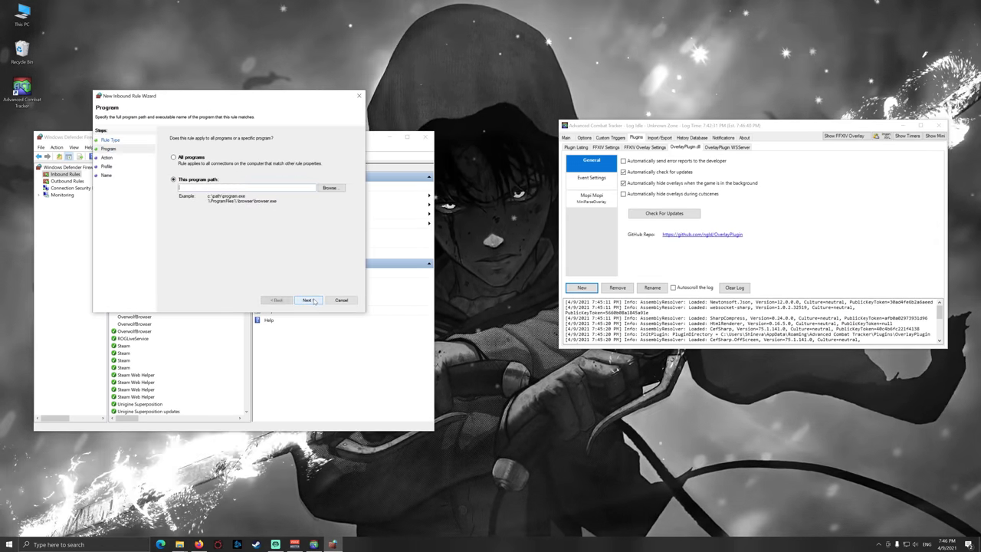
click(329, 188)
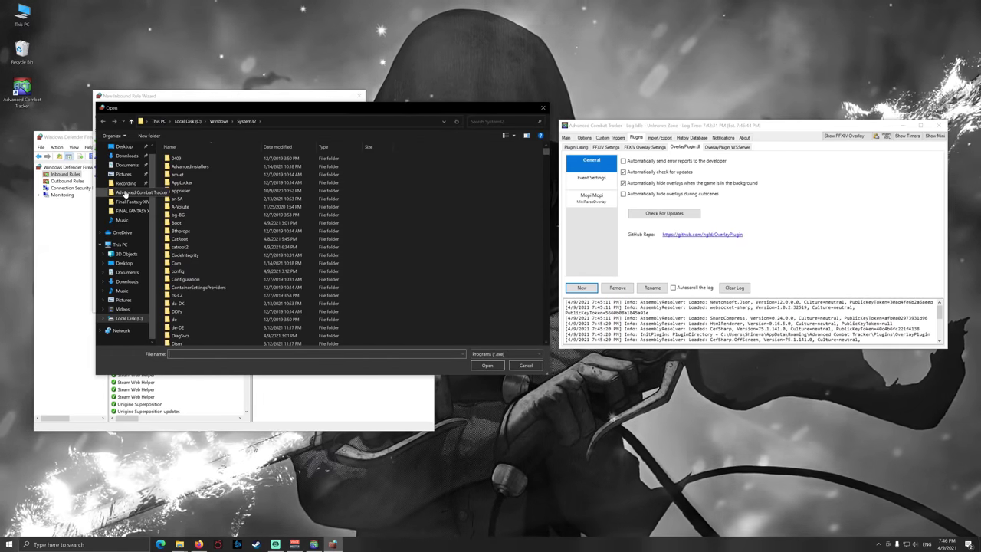
click(131, 192)
click(576, 282)
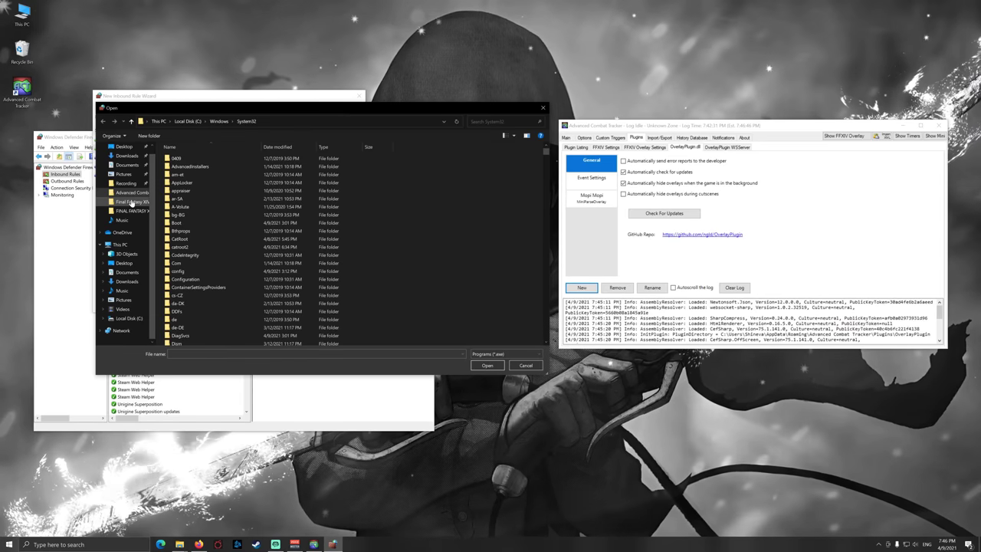
Select Advanced Combat Tracker.exe from the FINAL FANTASY XIV ACT folder as the rule's program.
click(129, 211)
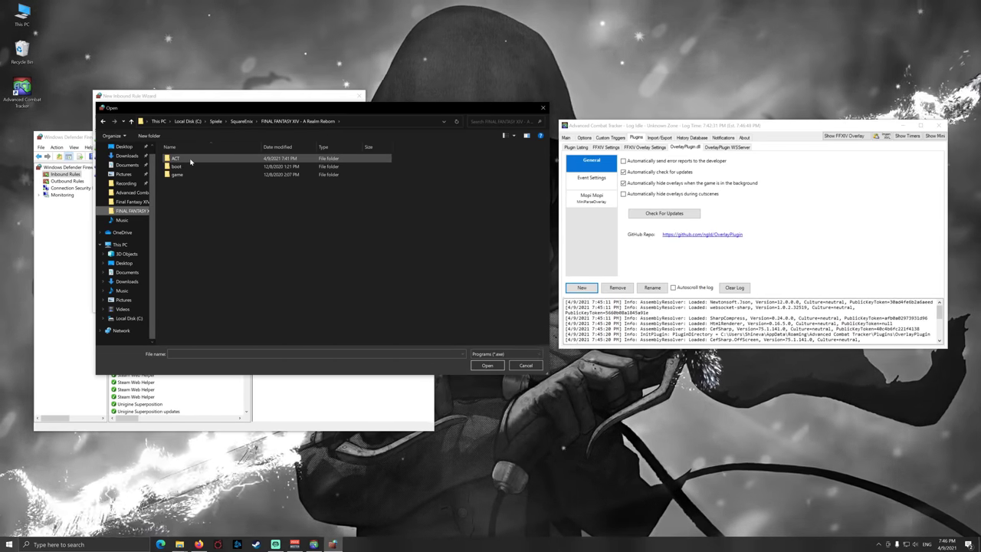
double_click(190, 159)
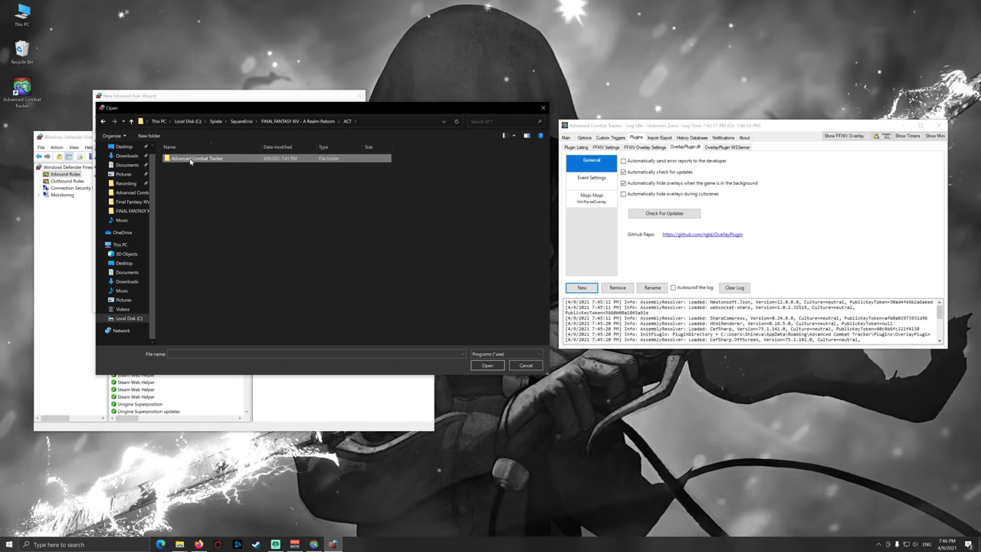
double_click(190, 158)
click(198, 168)
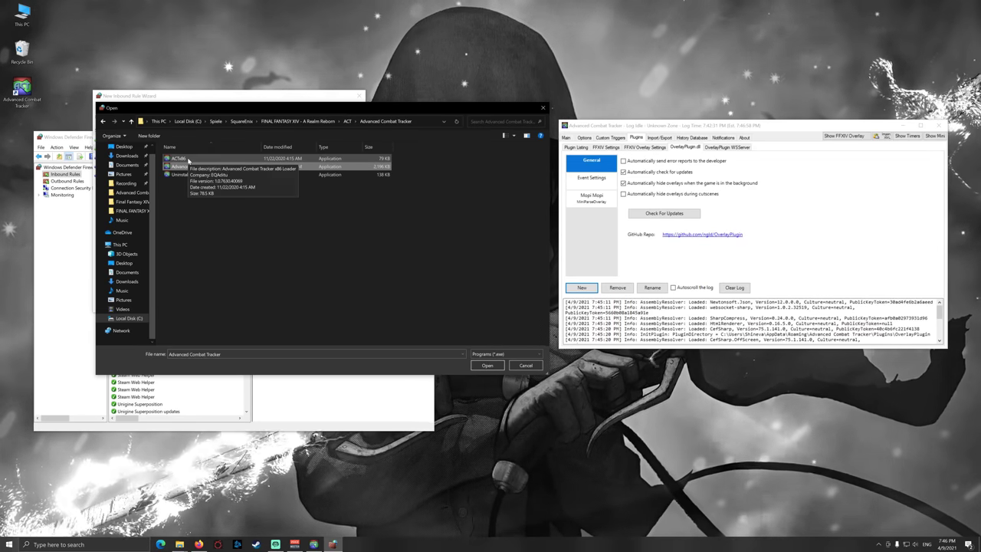
click(188, 159)
click(193, 166)
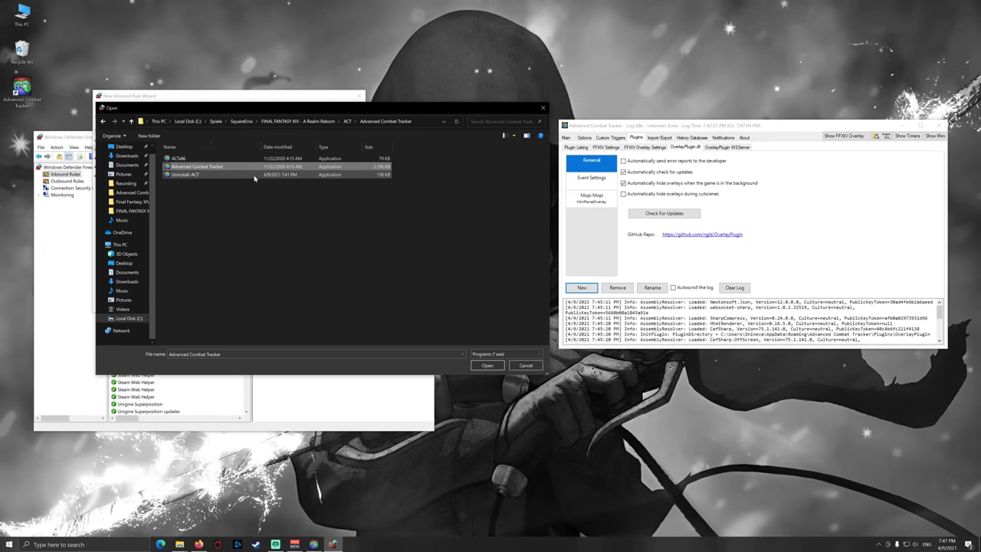
click(482, 367)
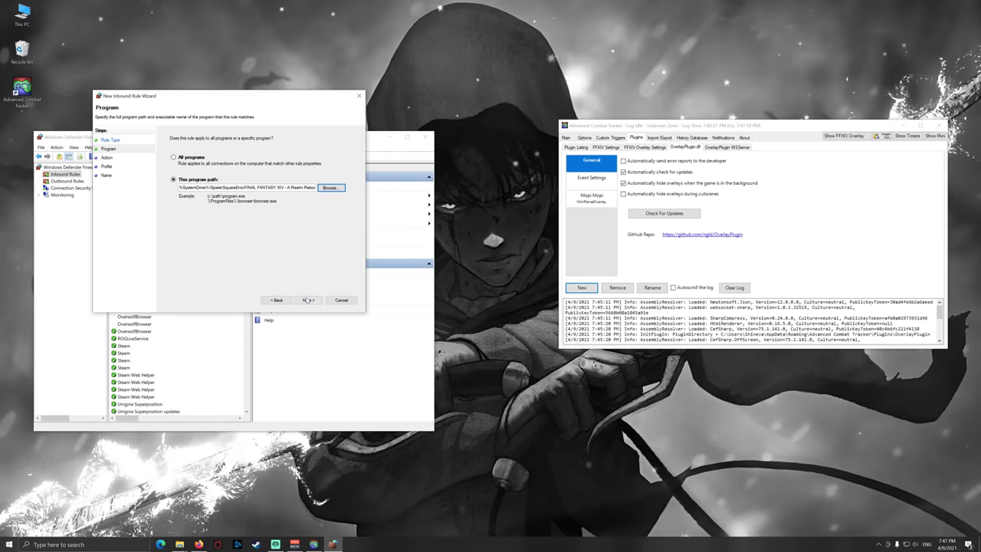
Allow the connection on all profiles, name the rule ACT, and finish.
drag(230, 102, 301, 136)
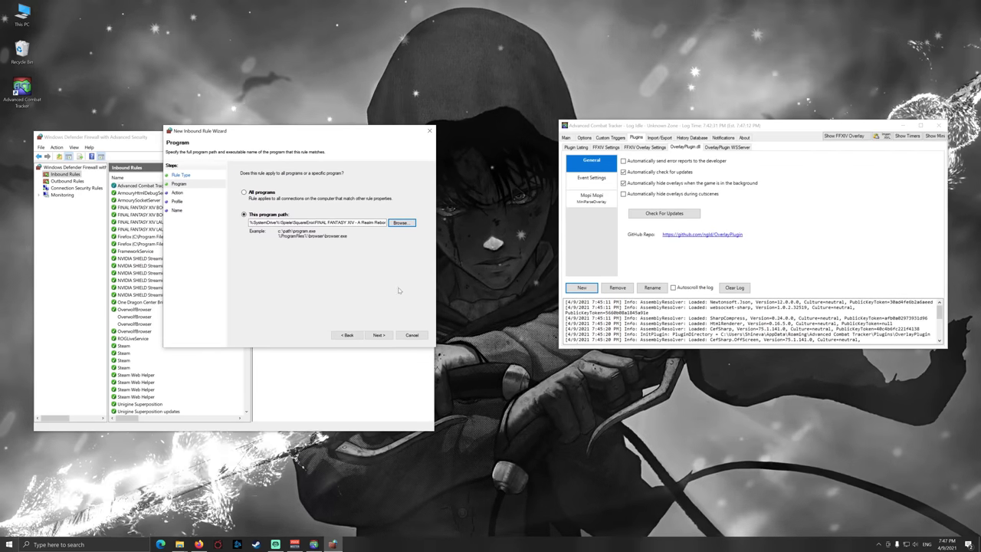
click(385, 335)
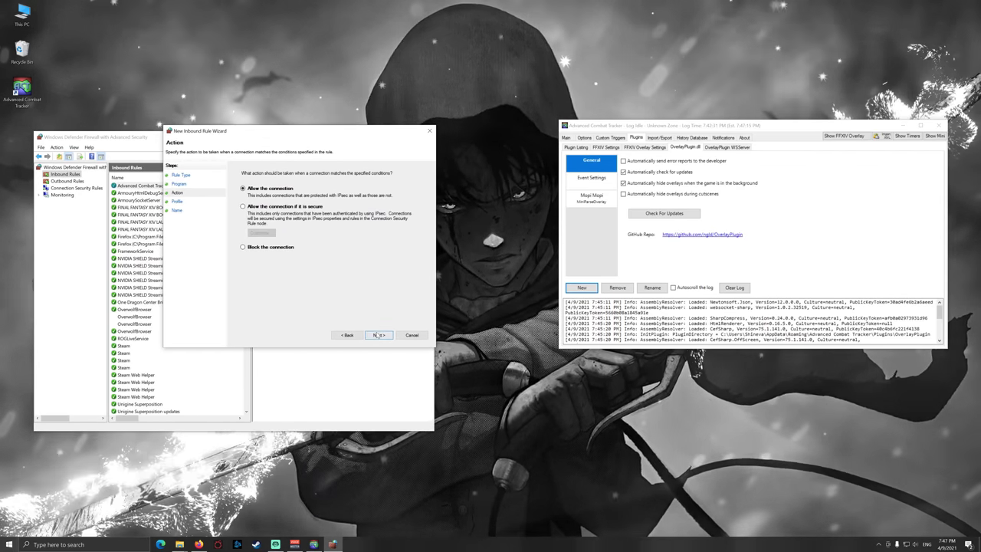
click(378, 335)
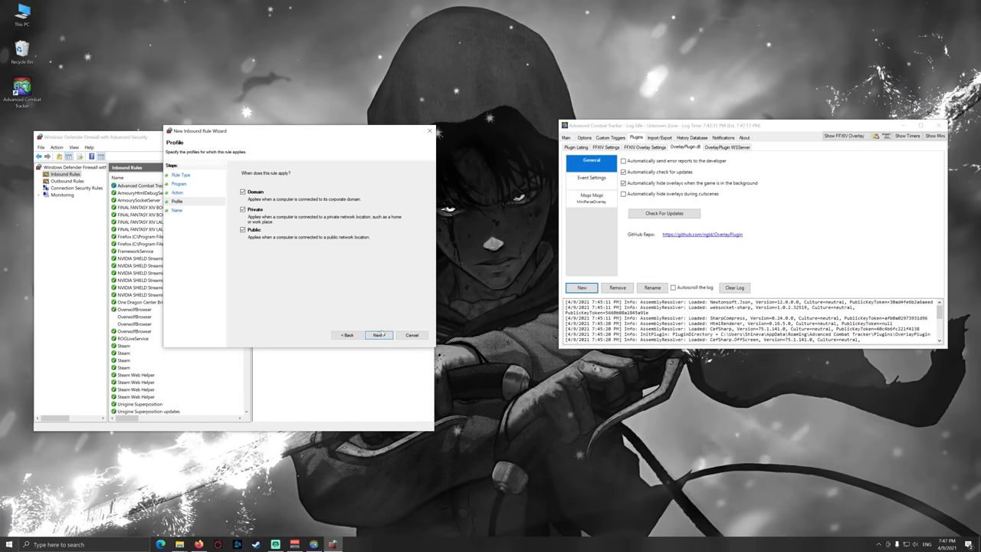
click(380, 335)
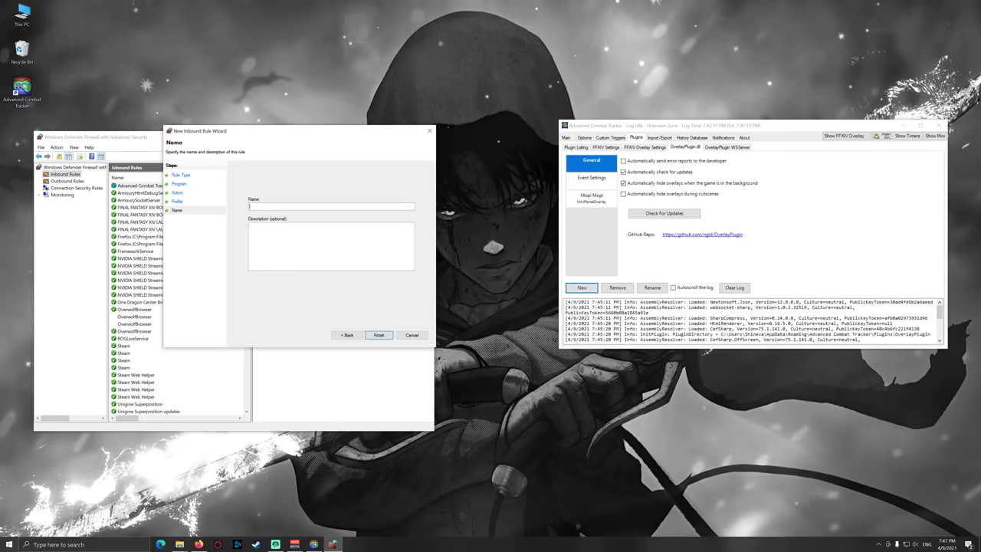
text(ACT)
click(379, 335)
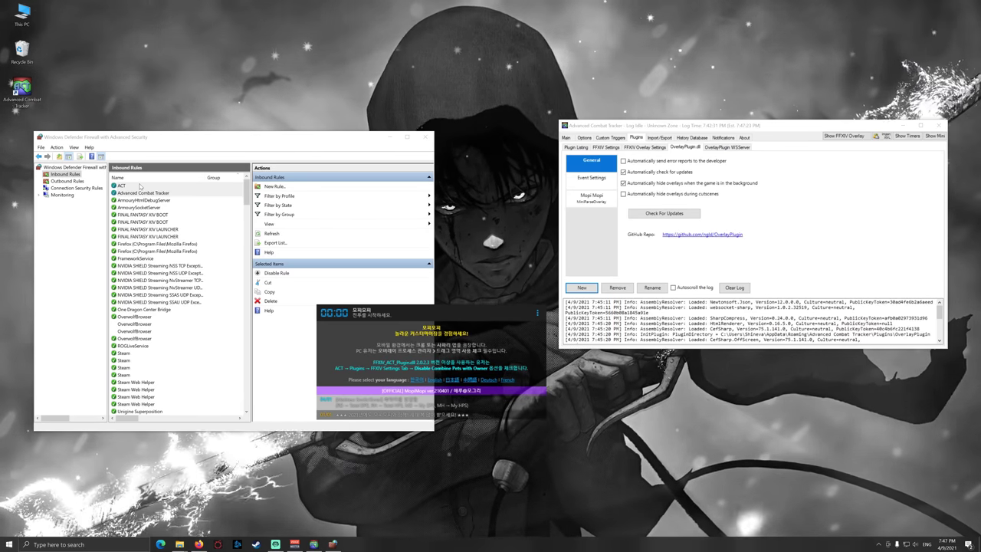
Close the firewall window, move the ACT window aside, and return to Final Fantasy XIV.
click(425, 137)
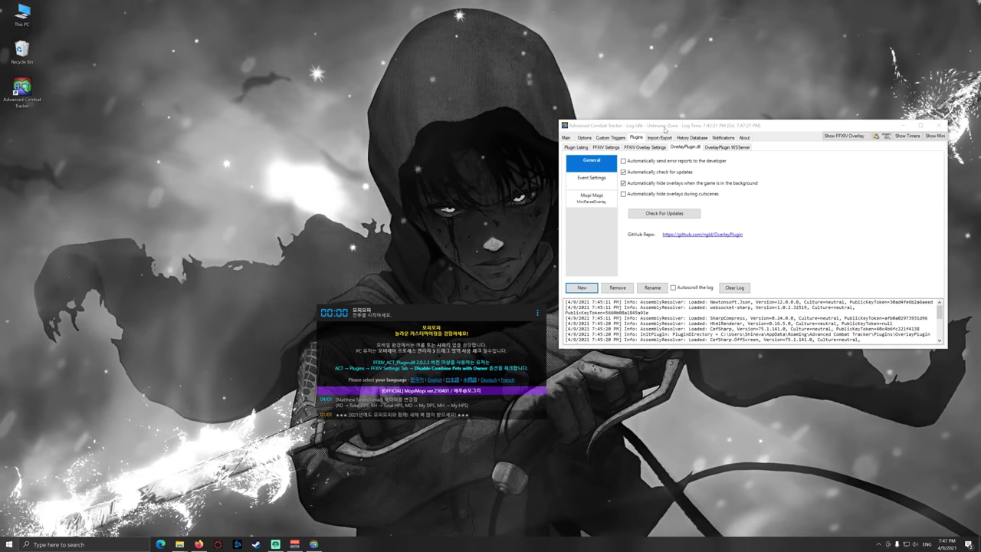
drag(664, 129, 680, 109)
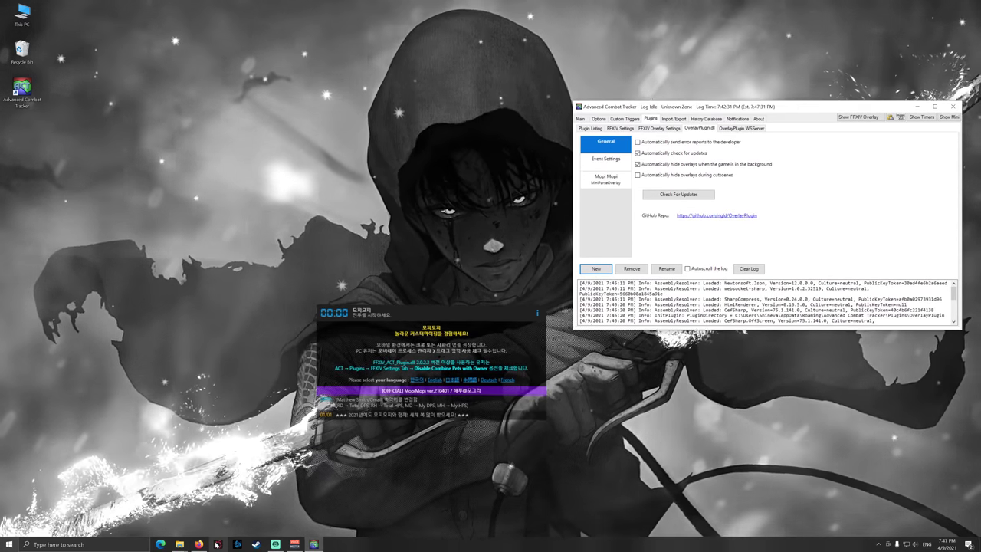
click(217, 544)
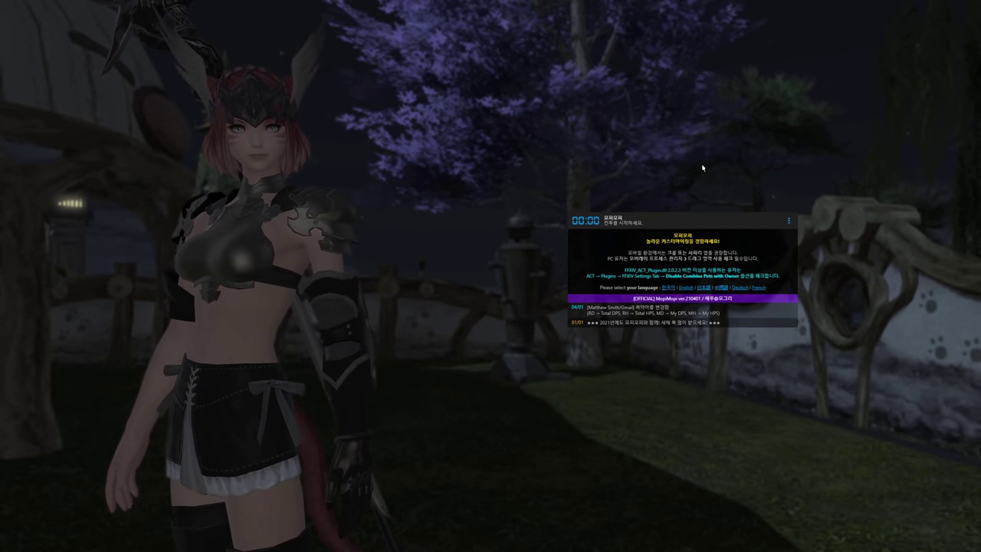
Set the MopiMopi overlay's language to English in its settings.
click(789, 222)
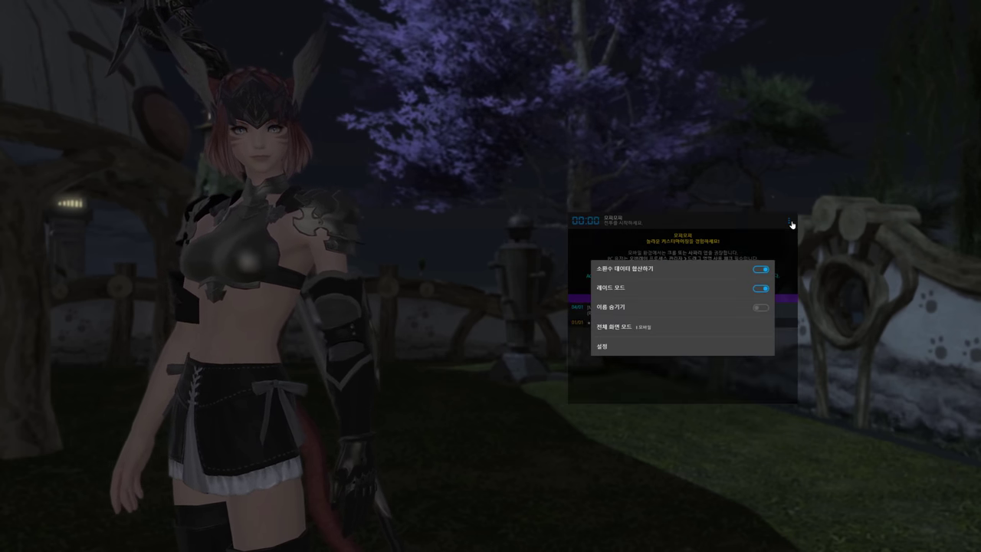
click(615, 350)
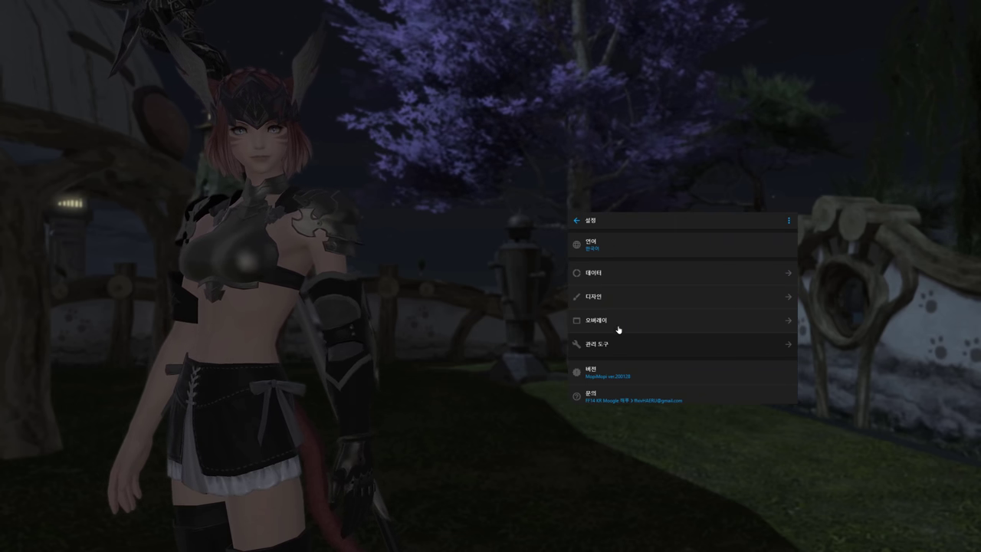
click(576, 254)
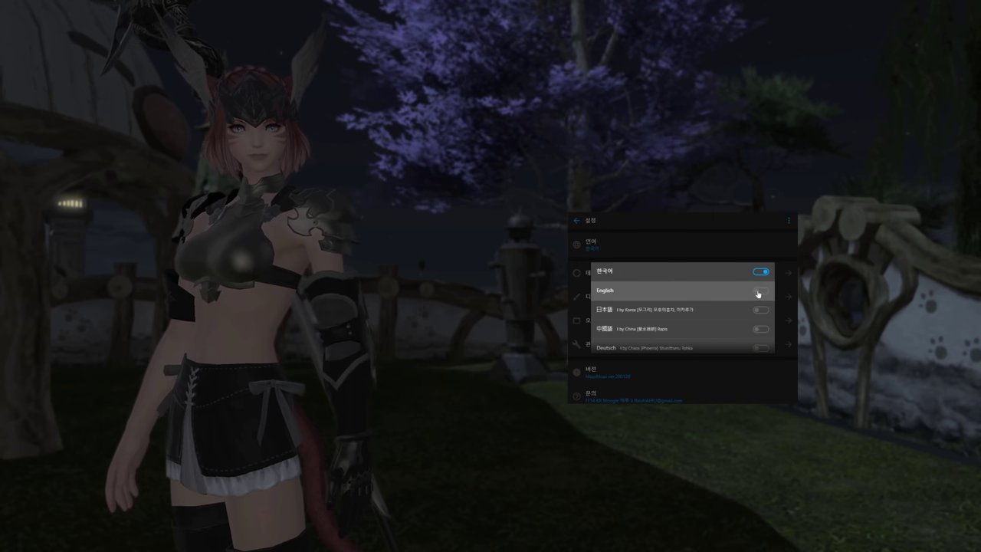
scroll(758, 303, down, 1)
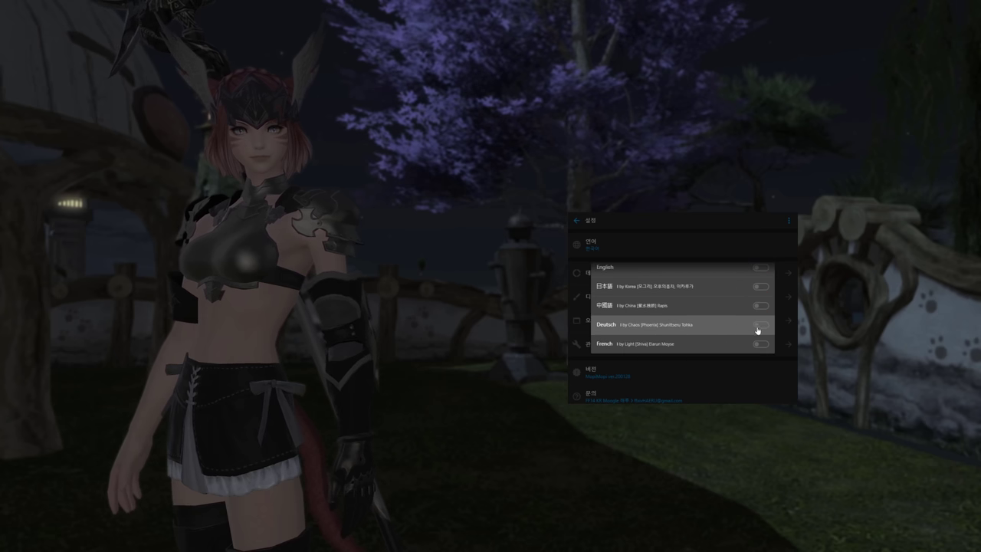
scroll(759, 330, up, 1)
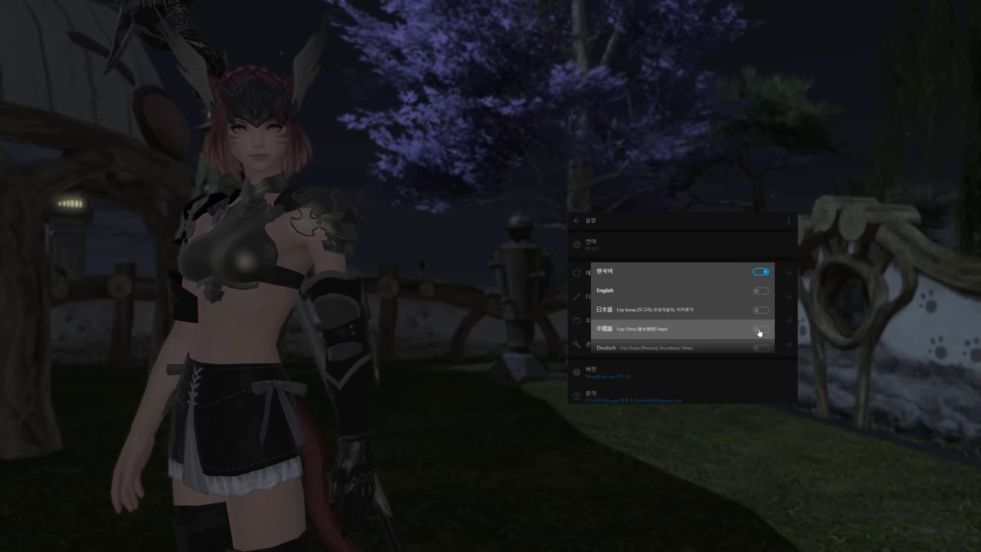
click(761, 290)
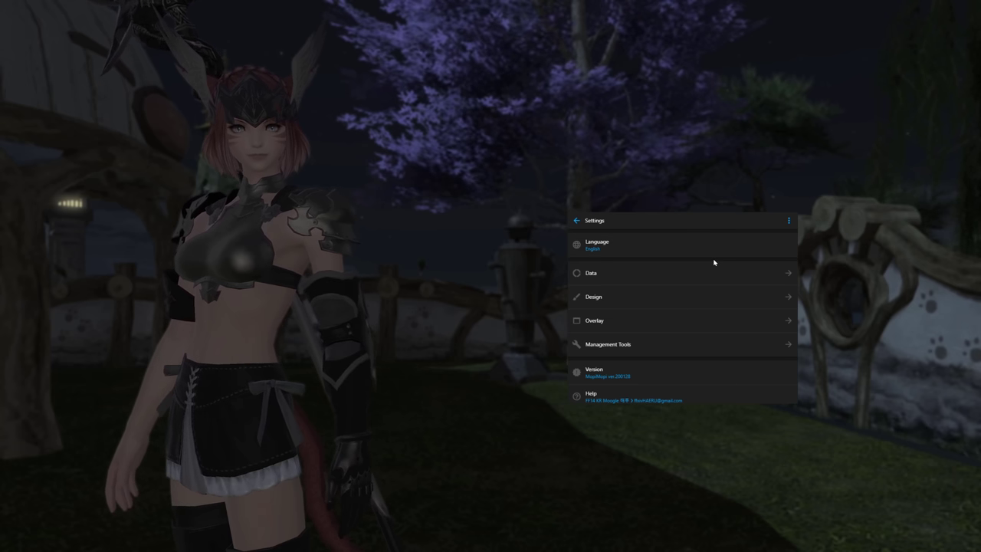
Open Management Tools > Custom UI Data, then leave the game for the desktop.
click(651, 351)
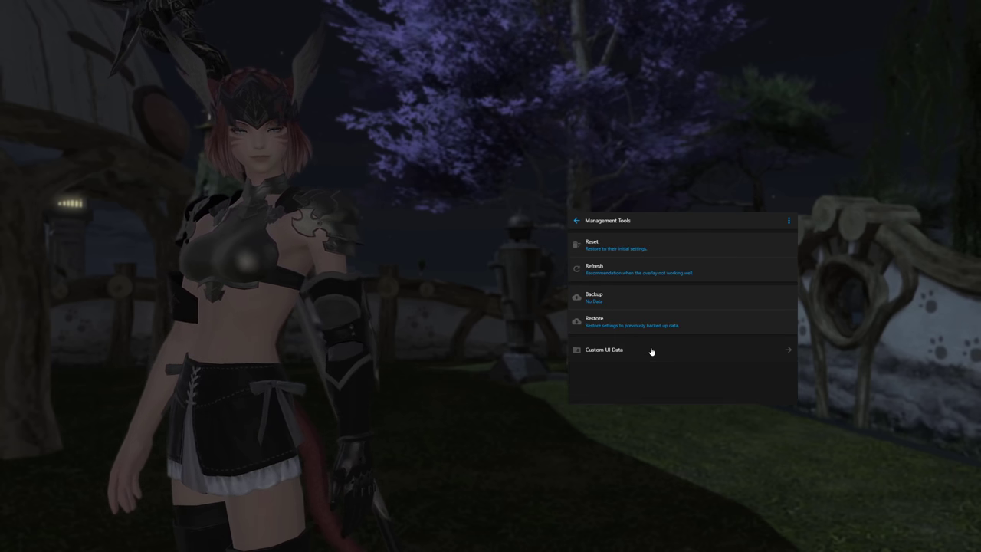
click(641, 354)
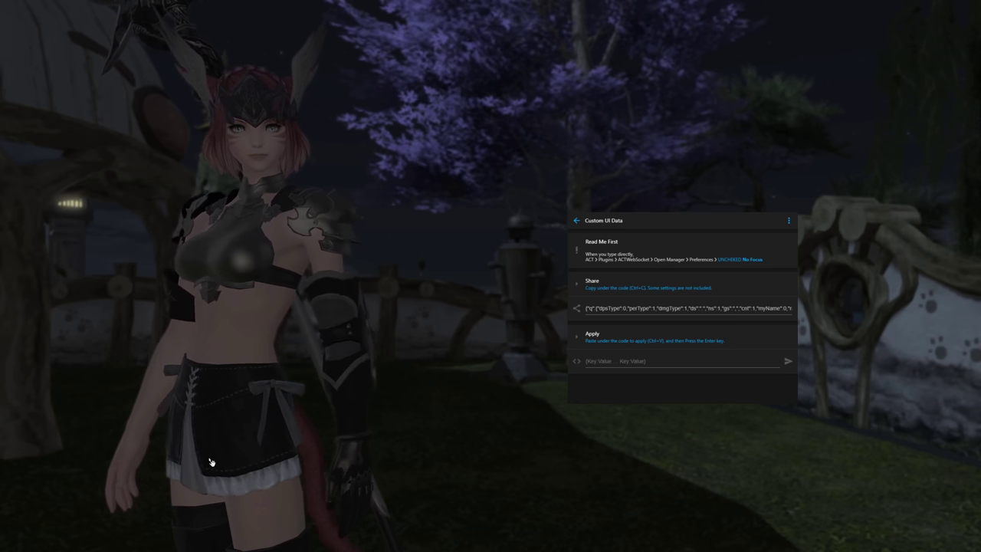
key(super)
Select and copy all the raw Desperius MopiMopi Code on the Pastebin tab, then return to the game.
click(199, 545)
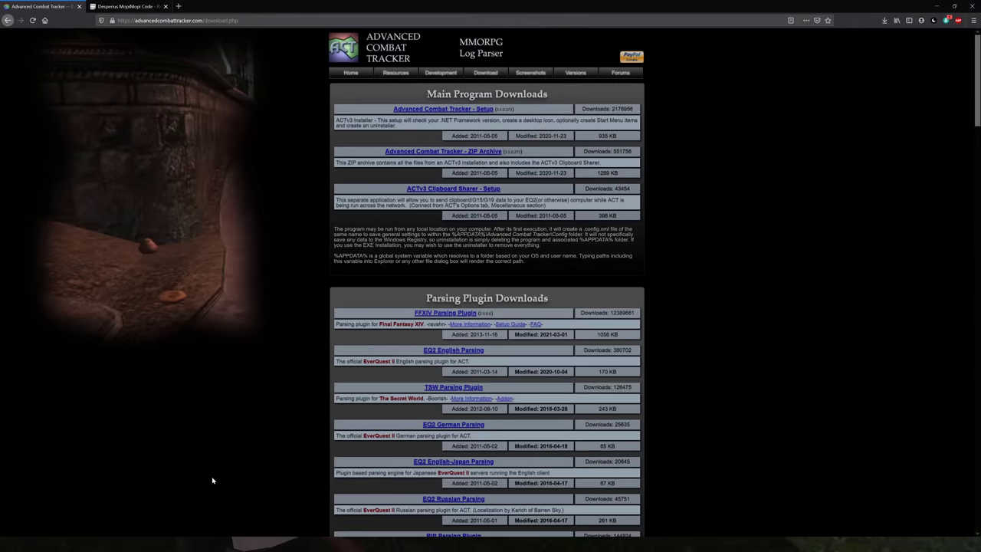
click(99, 5)
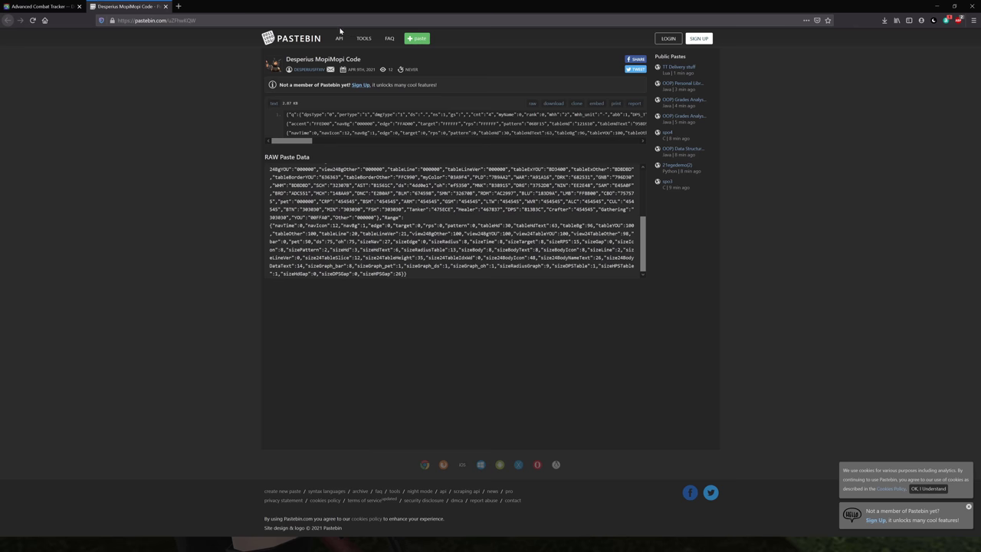
scroll(452, 222, up, 3)
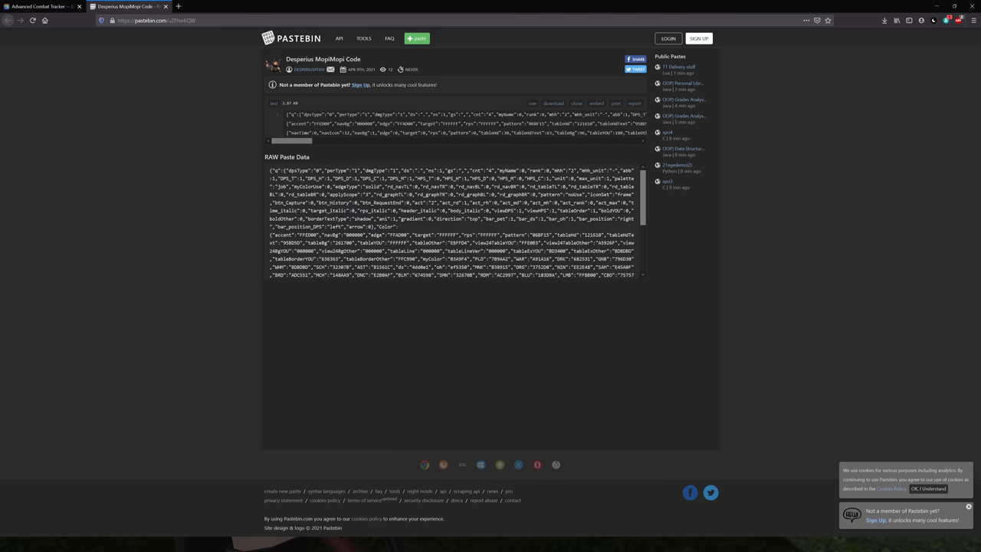
key(ctrl+a)
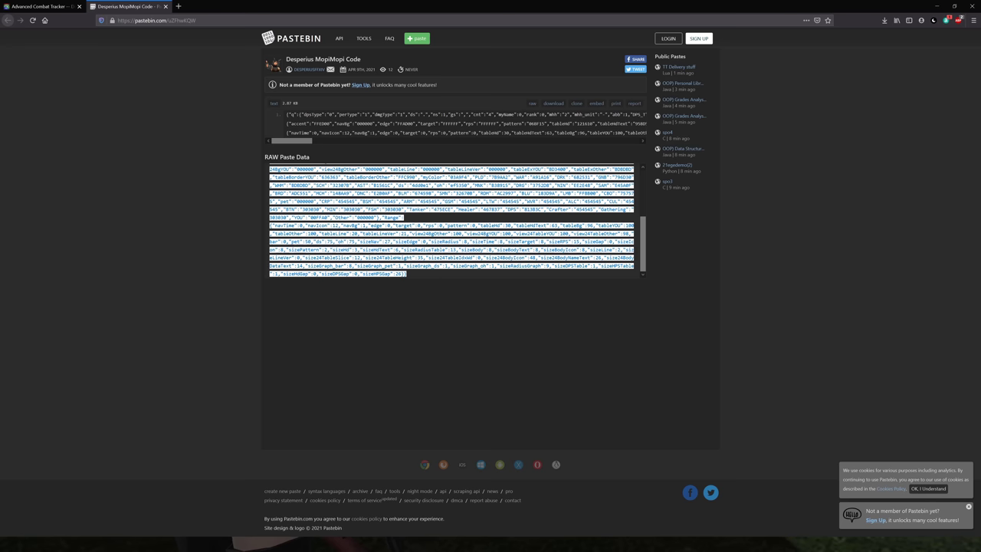
right_click(399, 244)
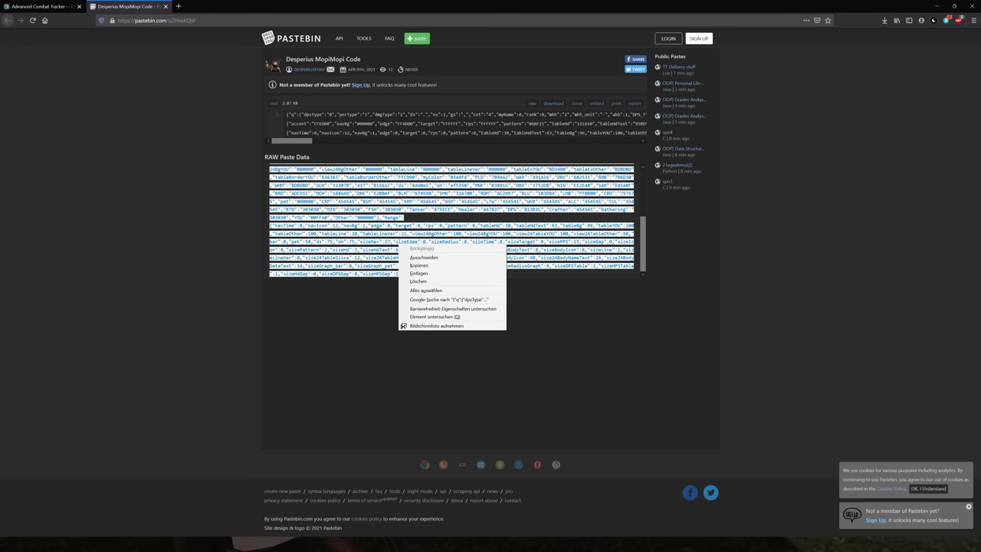
key(super)
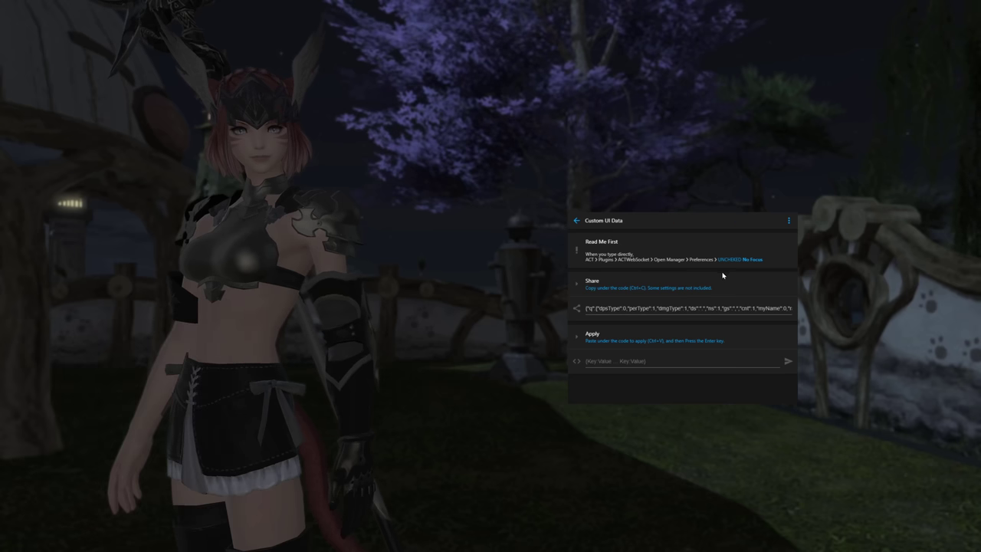
Paste the copied Desperius code into the Custom UI Data Apply field and send it.
click(617, 361)
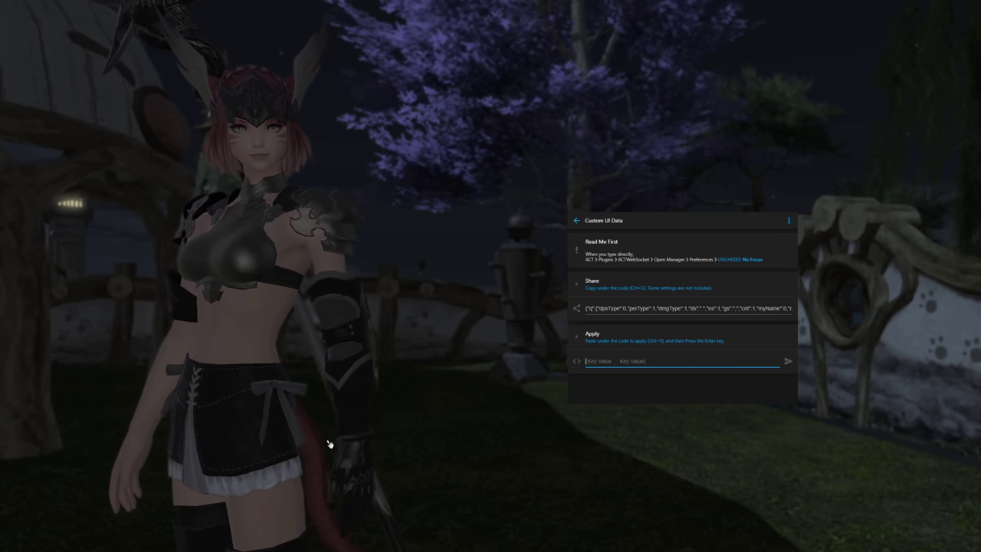
key(super)
click(313, 544)
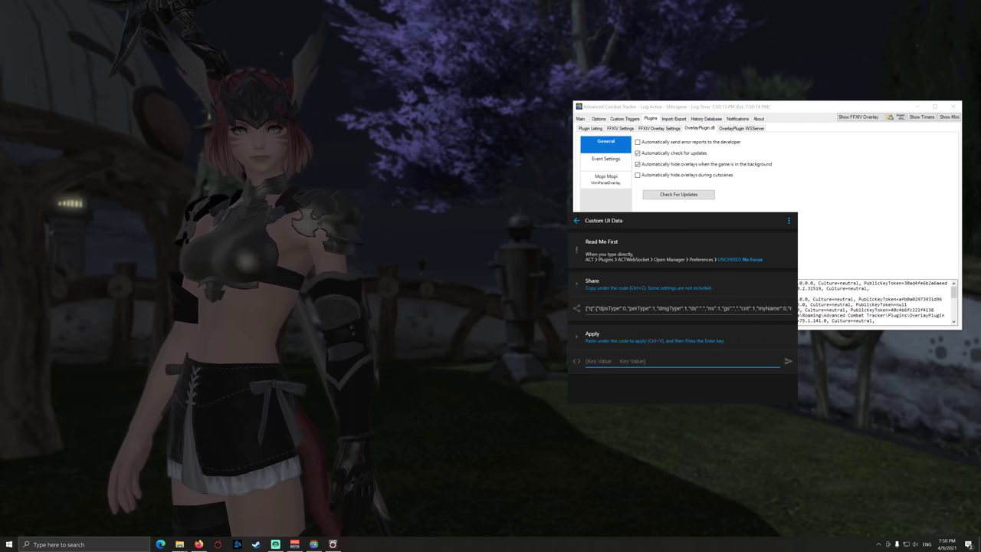
key(ctrl+v)
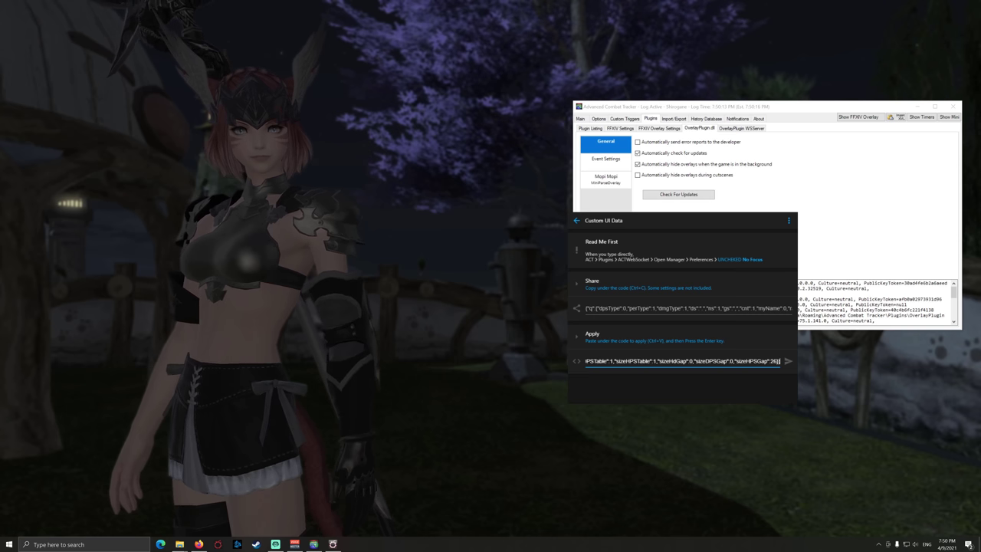
click(785, 363)
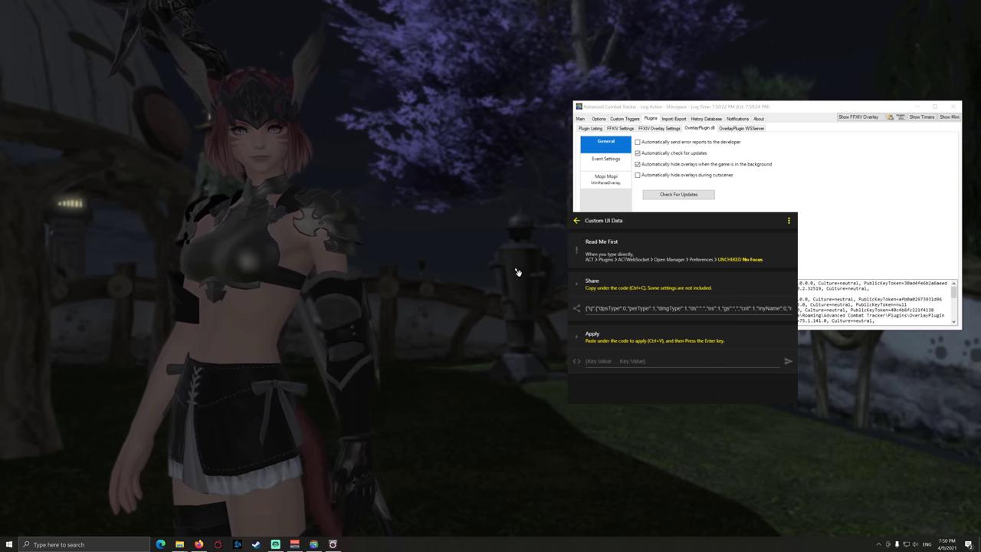
Under Settings > Design > Raid Mode, set the combatant threshold to 1, then go back to Settings.
click(575, 222)
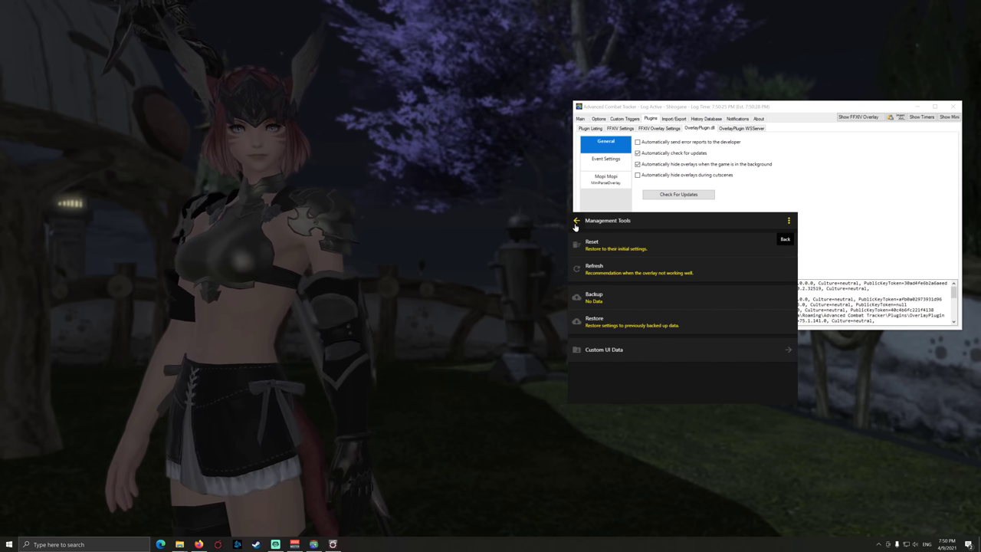
click(912, 106)
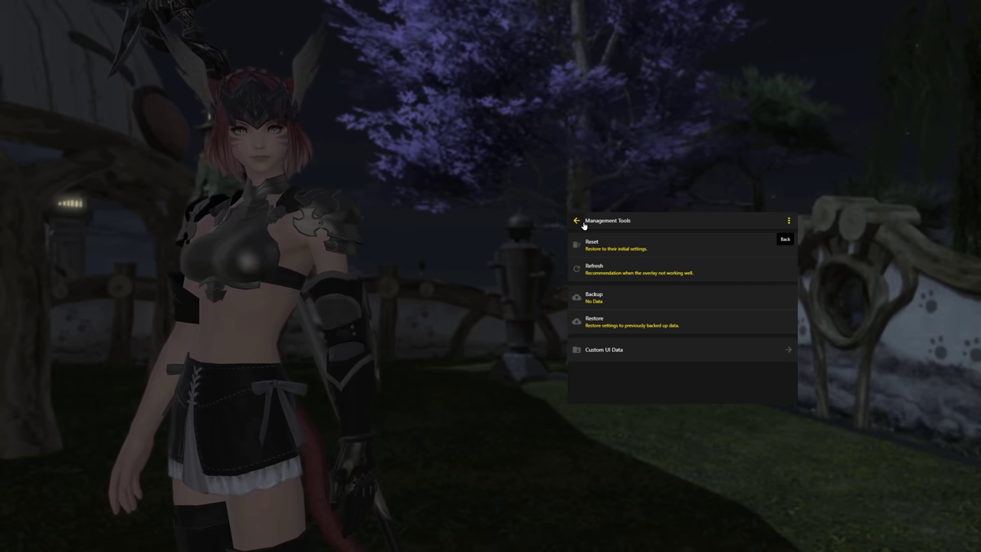
click(580, 223)
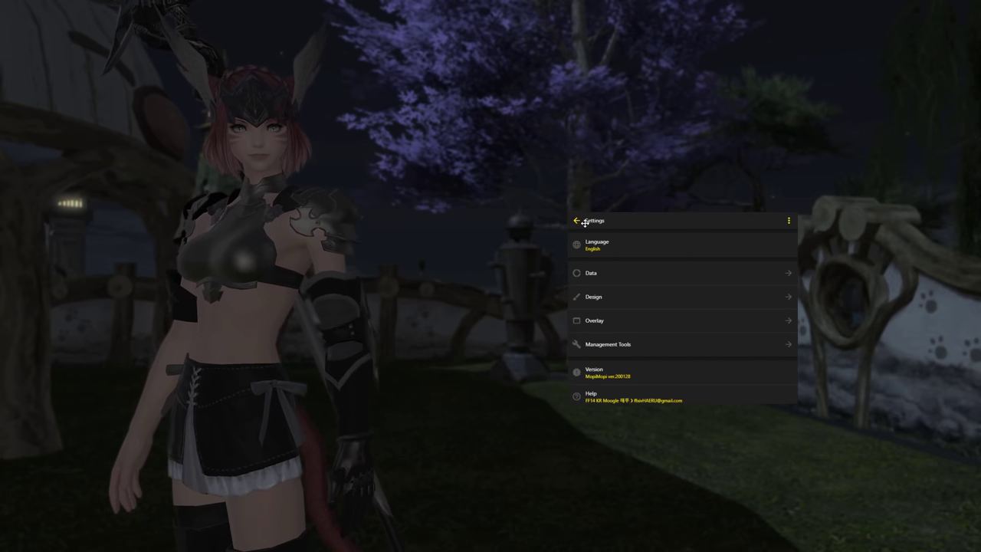
click(630, 297)
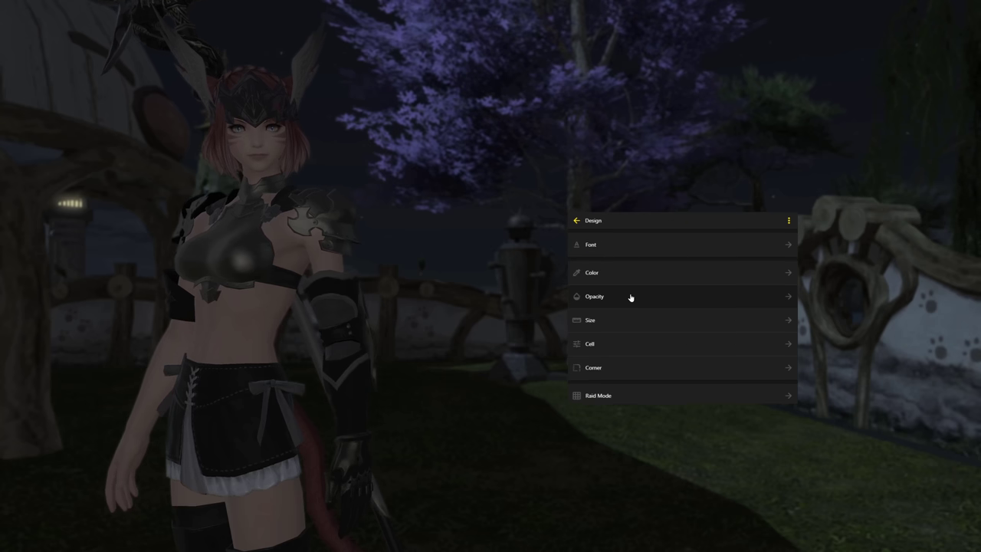
scroll(632, 303, down, 1)
click(625, 360)
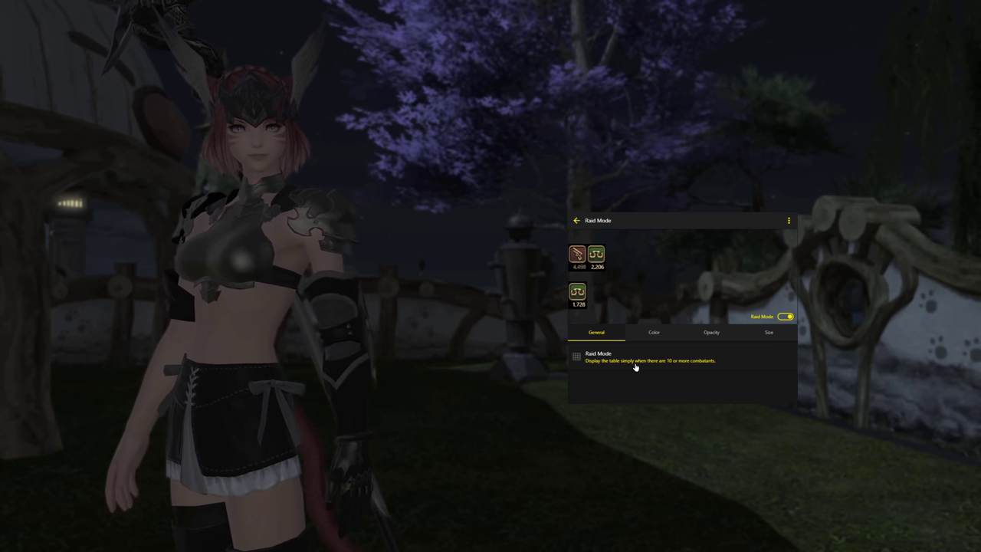
click(635, 366)
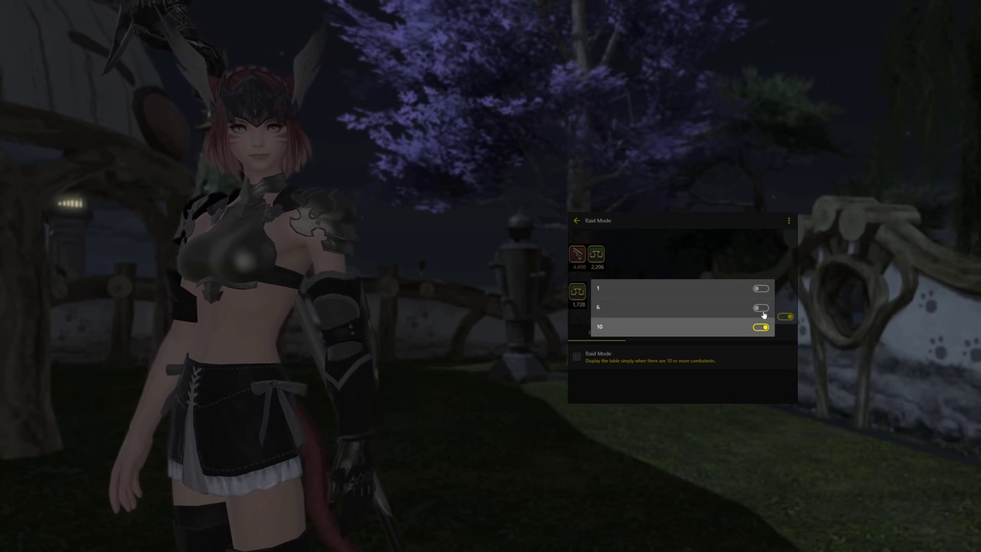
click(762, 289)
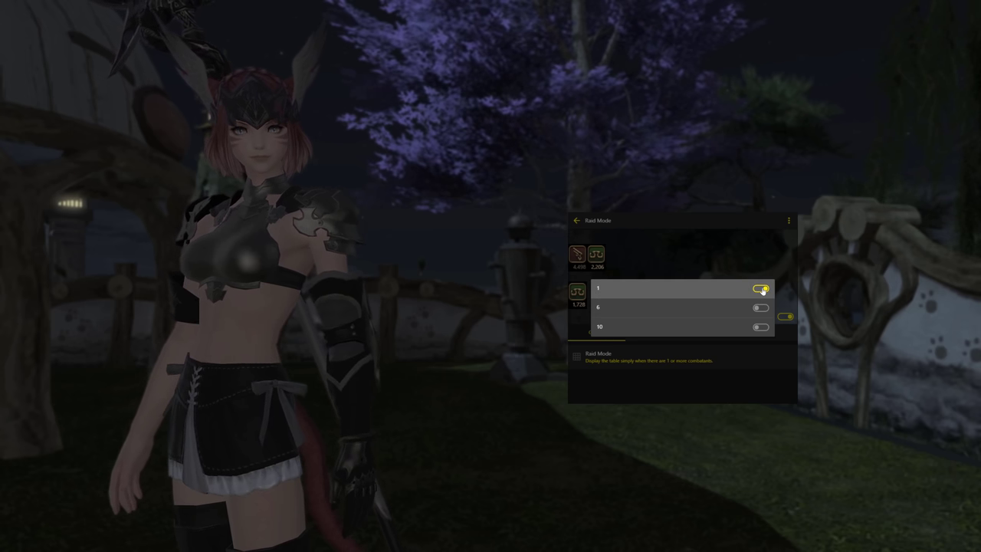
click(613, 383)
click(576, 221)
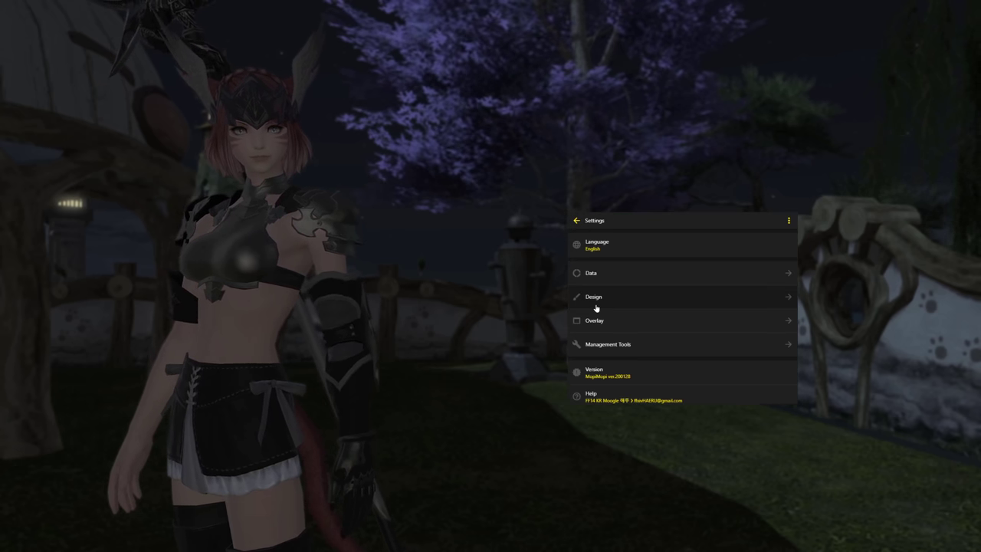
Check Design > Color, then back out of Settings to the overlay's welcome screen.
click(596, 305)
click(605, 272)
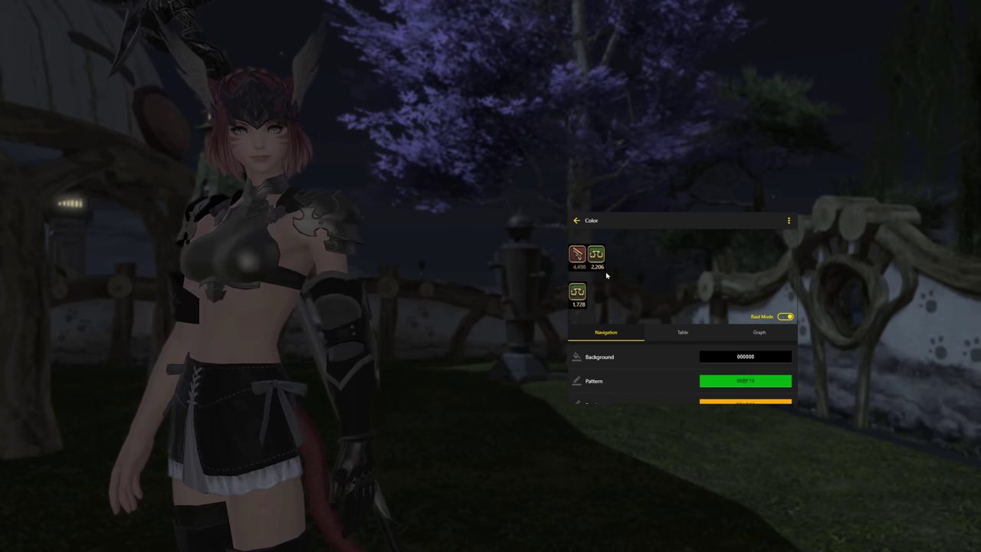
click(578, 221)
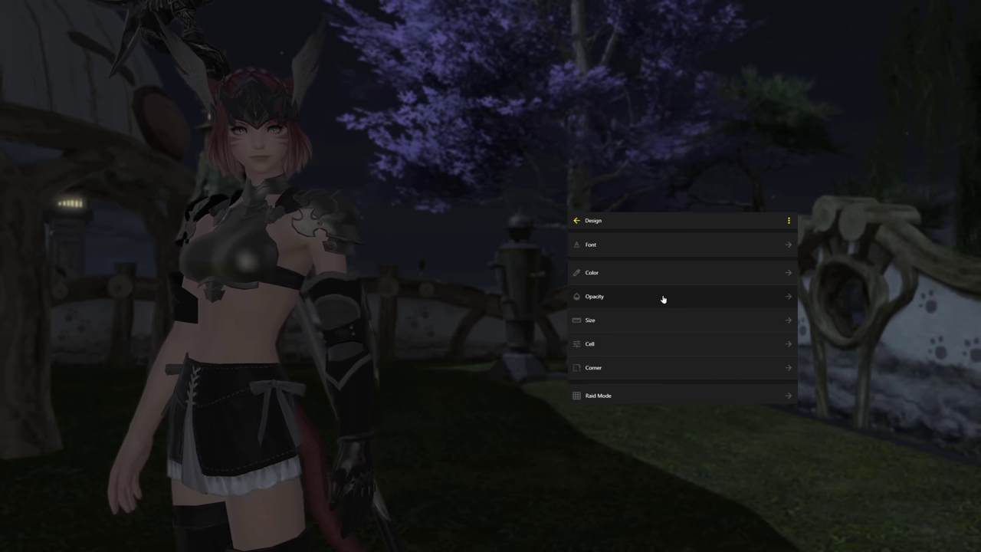
scroll(632, 371, down, 1)
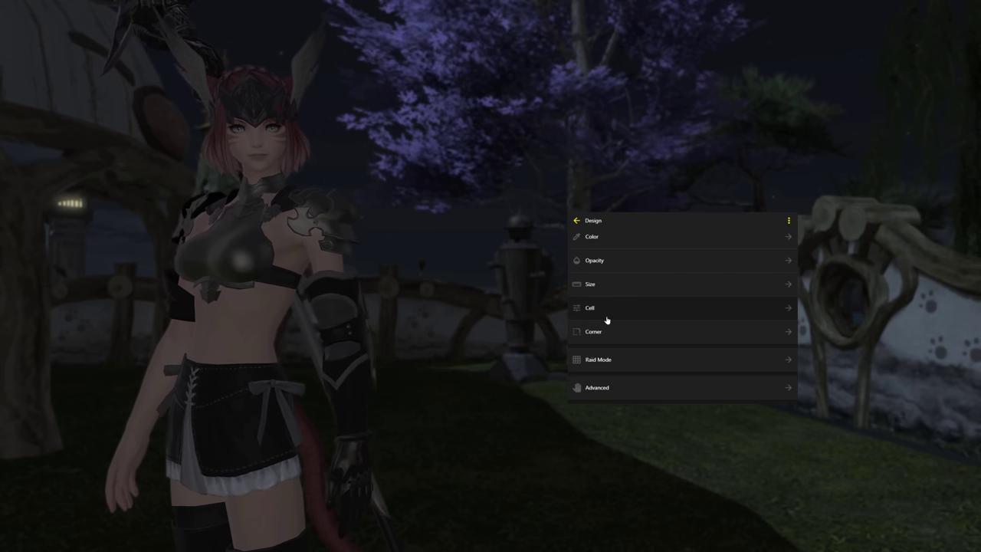
scroll(606, 320, up, 1)
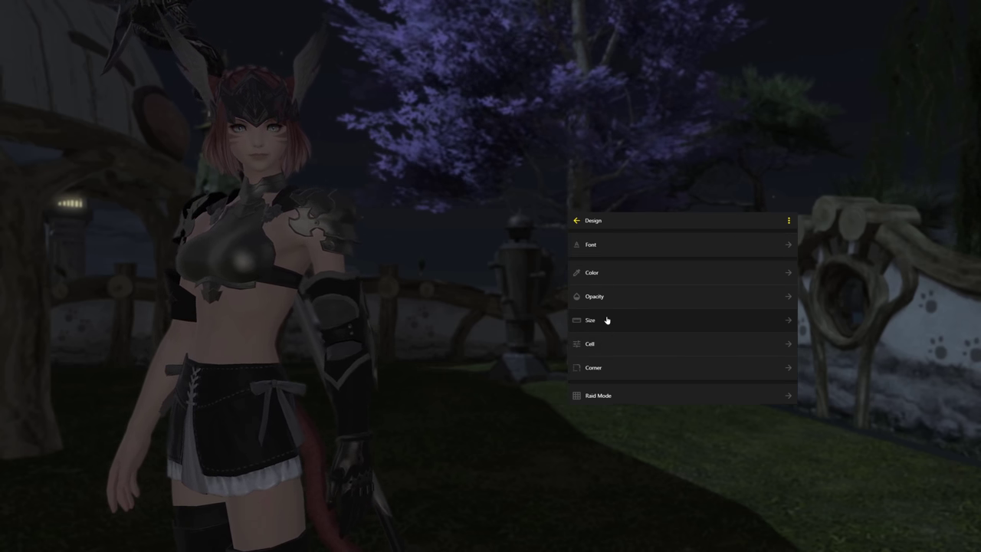
click(576, 222)
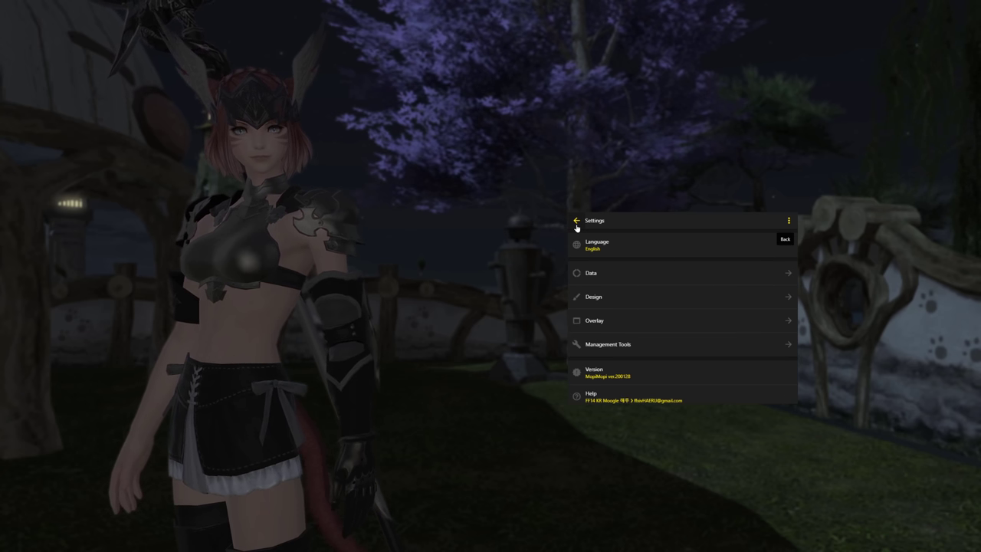
click(576, 222)
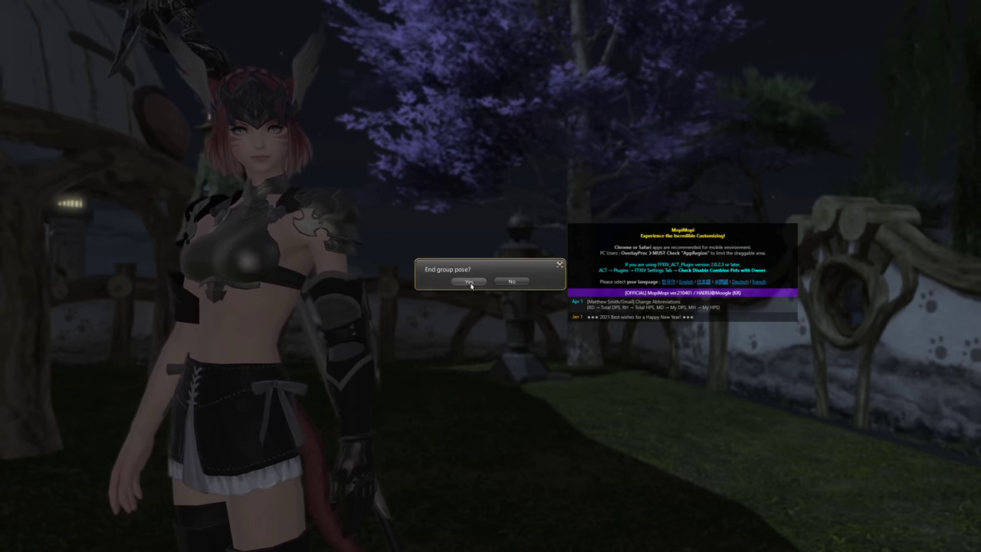
End the group pose, close Actions & Traits, and move the overlay lower right.
click(469, 285)
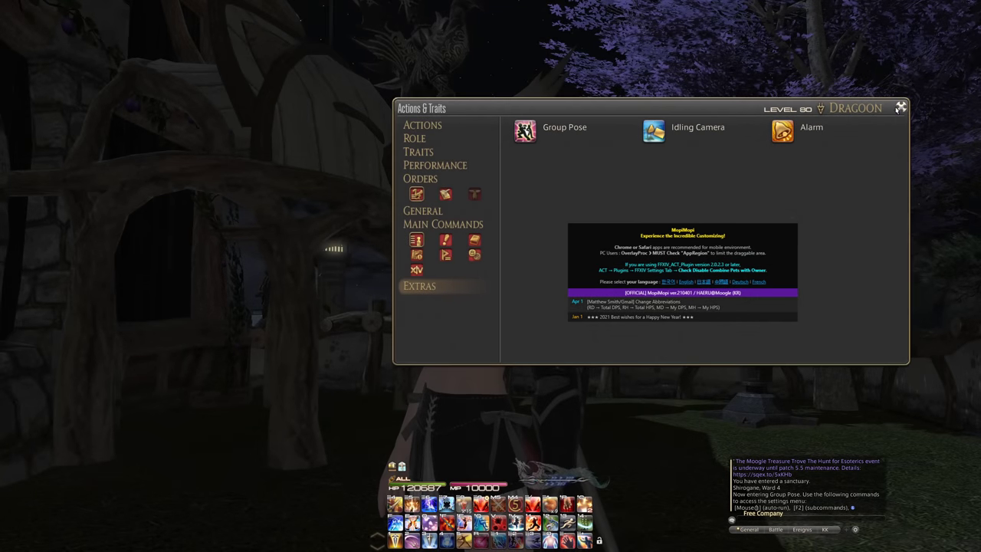
click(901, 107)
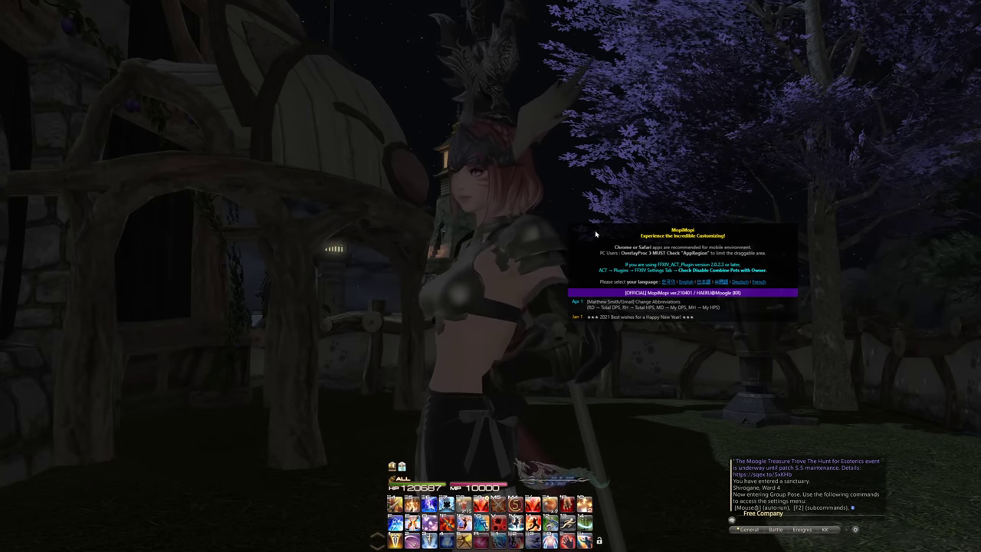
drag(593, 212, 640, 294)
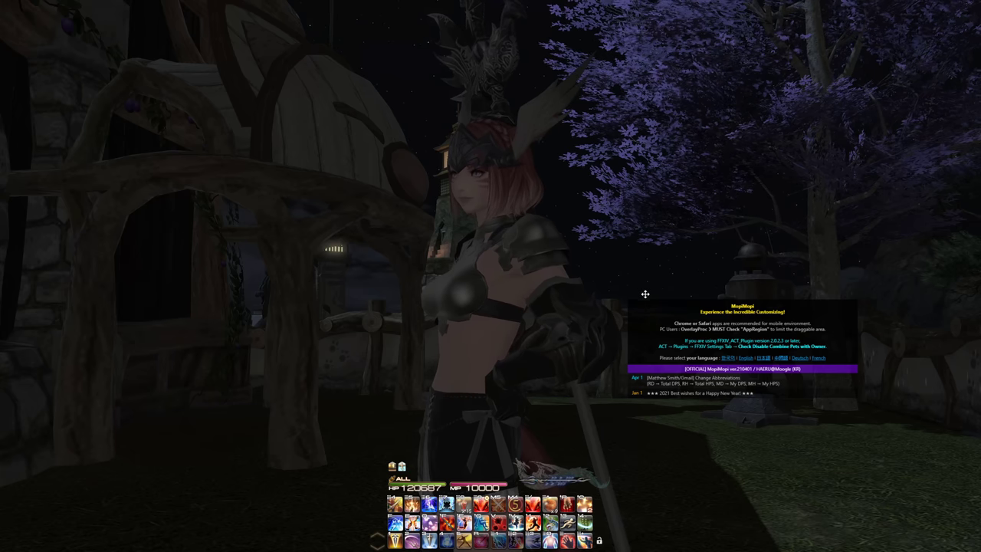
Attack the Striking Dummy with True Thrust, Lance Charge, Battle Litany, High Jump, Dragonfire Dive and combo skills.
key(w)
key(1)
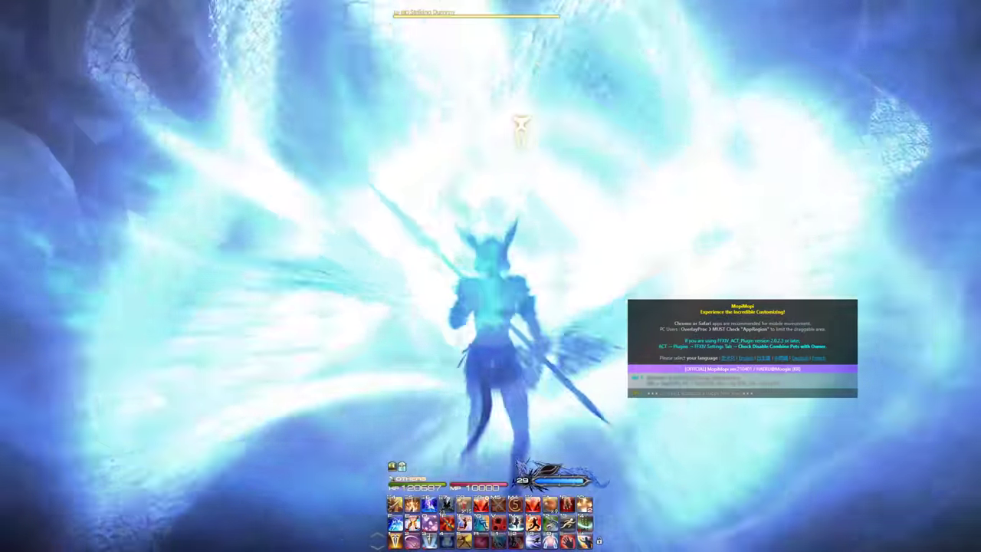
key(1)
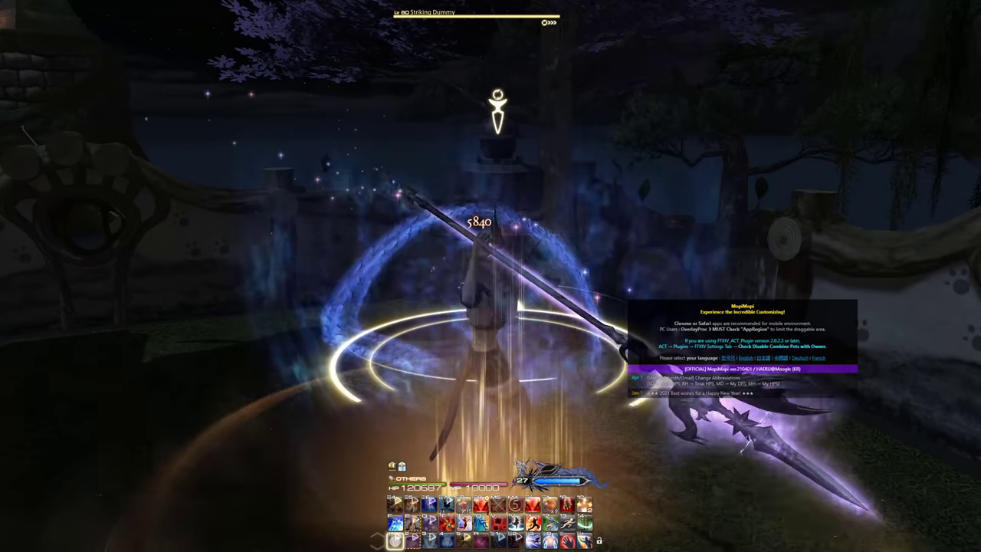
key(2)
key(shift+1)
key(shift+2)
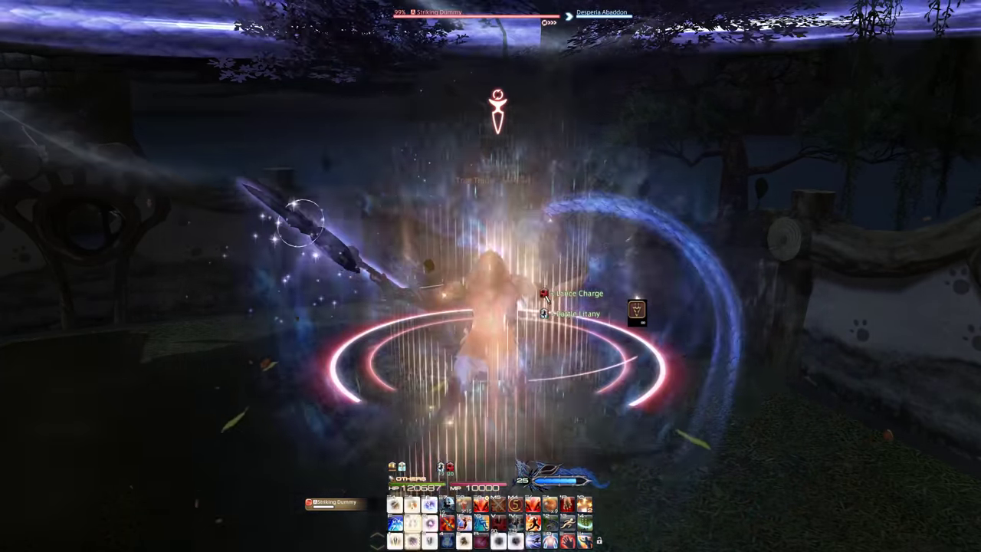
key(shift+3)
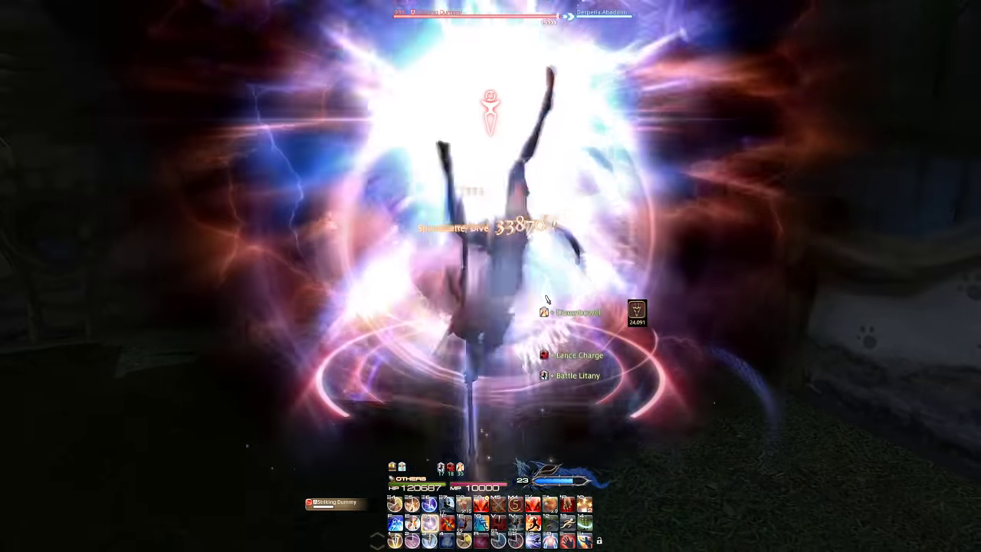
key(3)
key(shift+4)
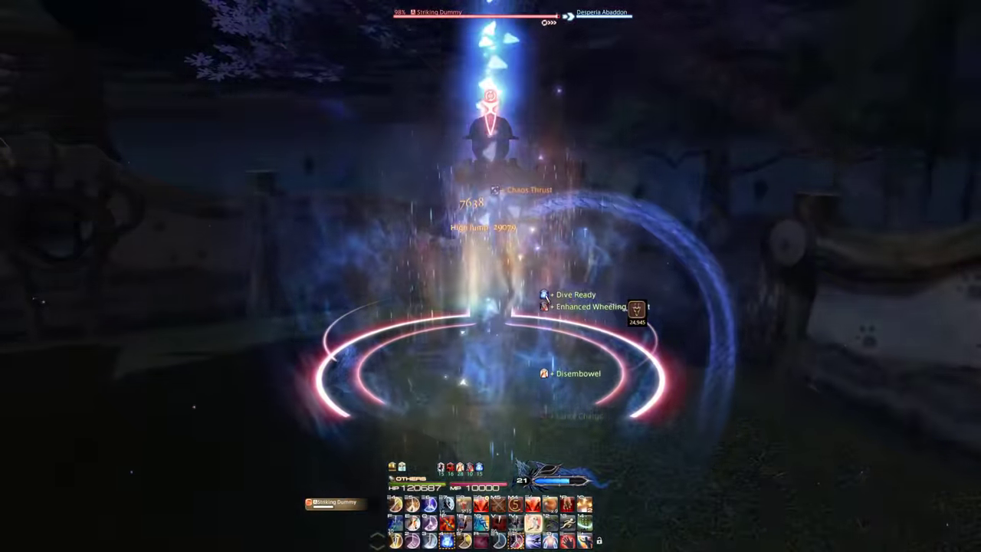
key(shift+5)
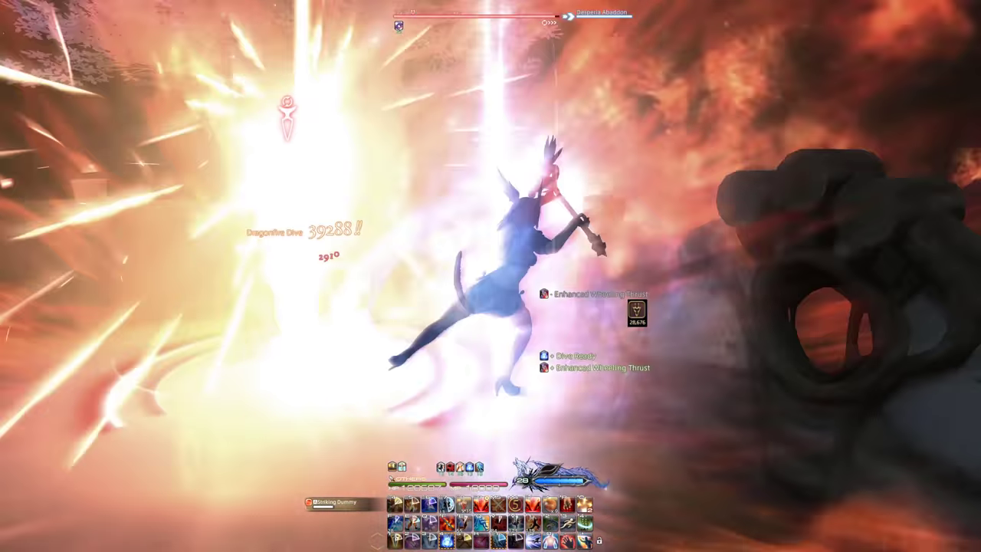
key(4)
key(5)
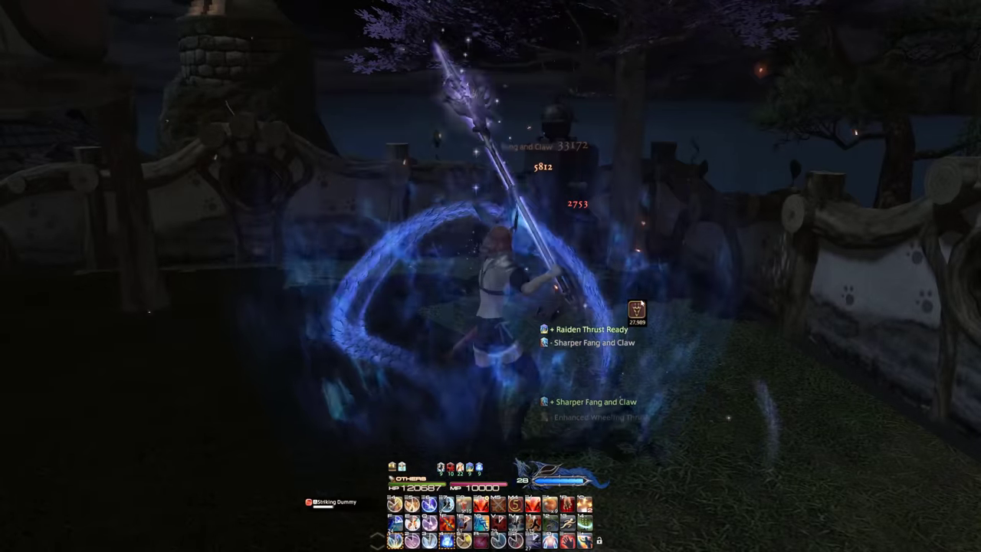
Keep attacking the Striking Dummy with Chaos Thrust and Disembowel.
drag(633, 368, 643, 380)
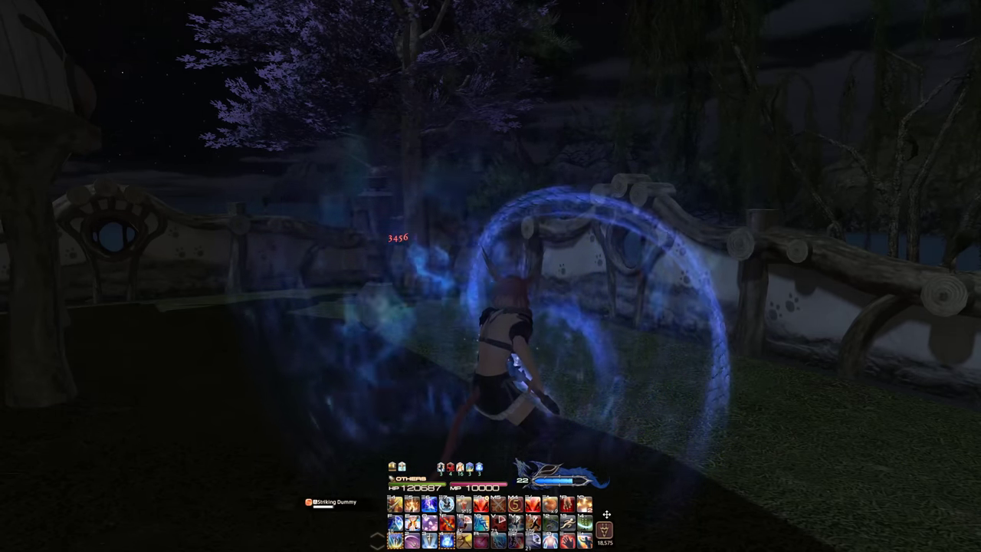
drag(378, 232, 454, 233)
drag(611, 380, 534, 381)
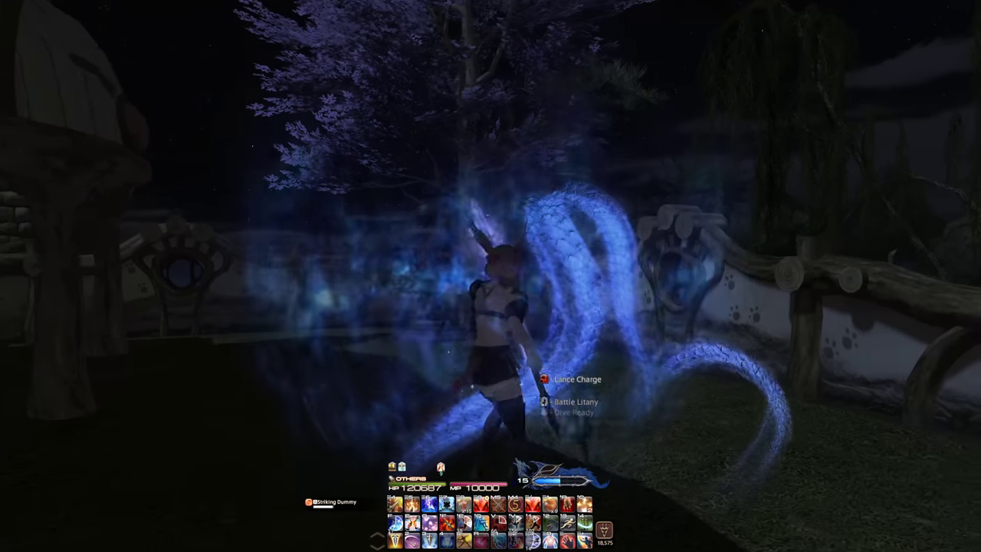
drag(645, 522, 821, 519)
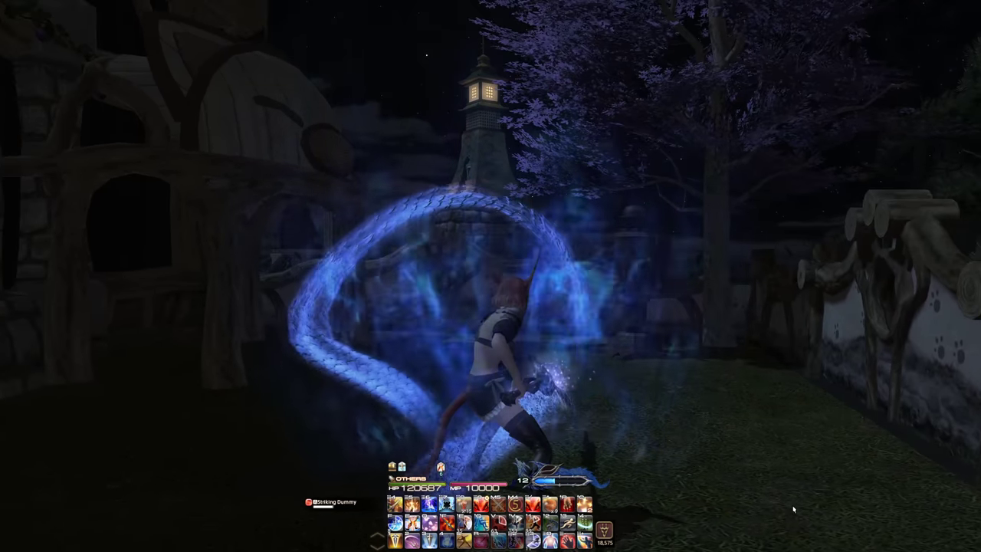
key(3)
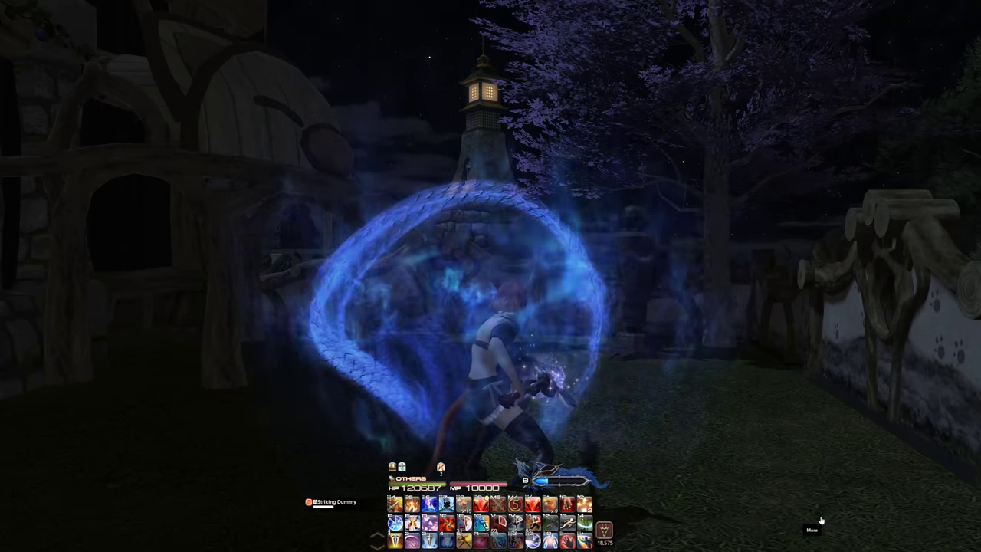
key(2)
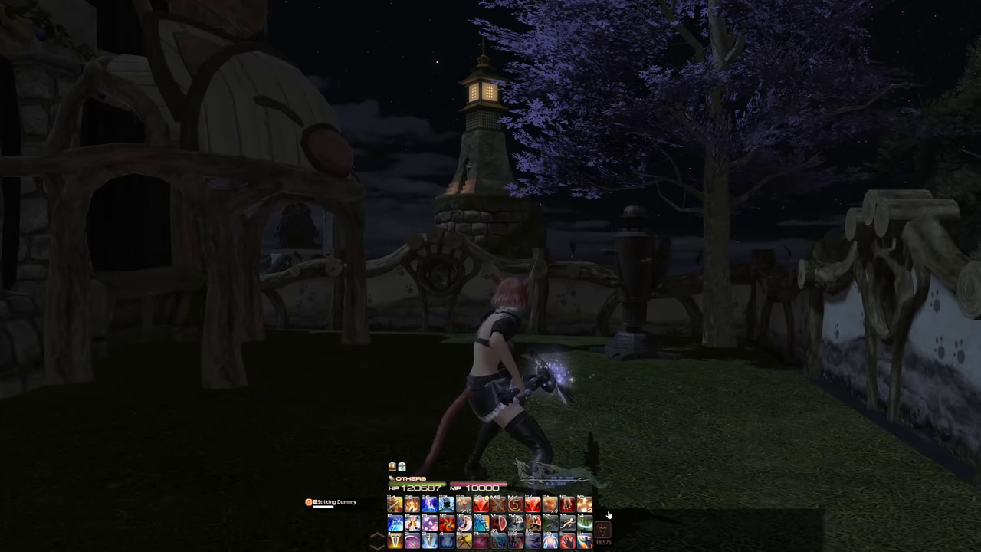
Retarget the dummy, open the overlay options showing Raid Mode on, and clear the target.
click(633, 347)
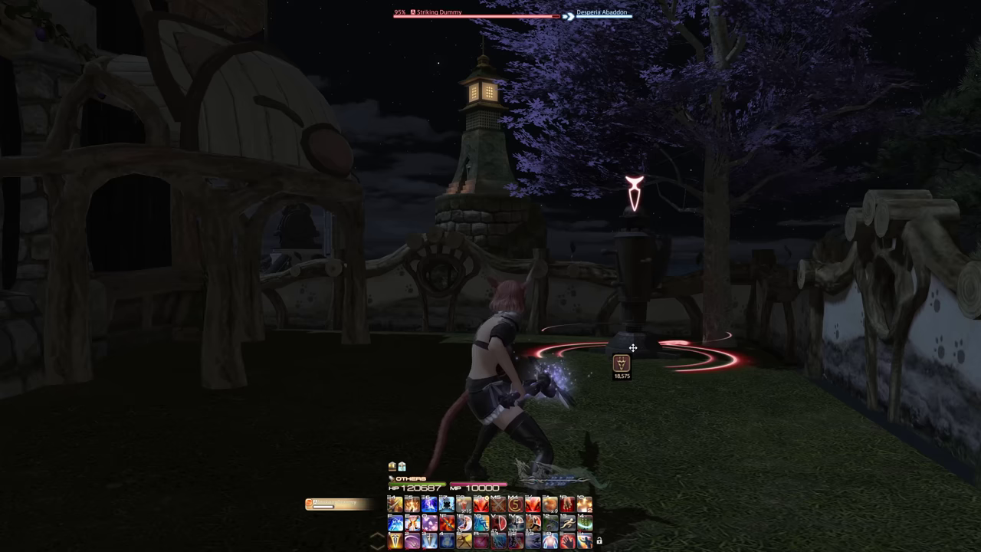
click(839, 349)
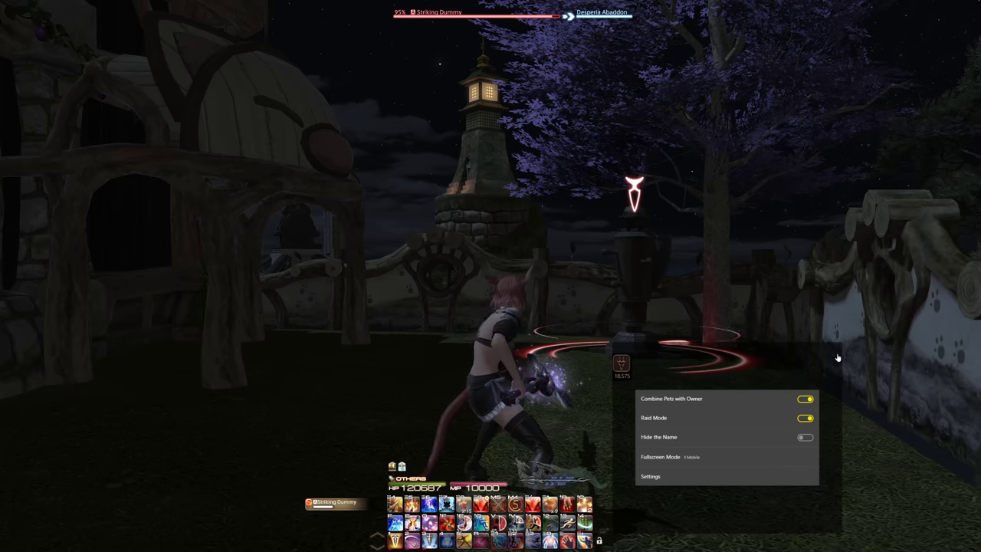
key(Escape)
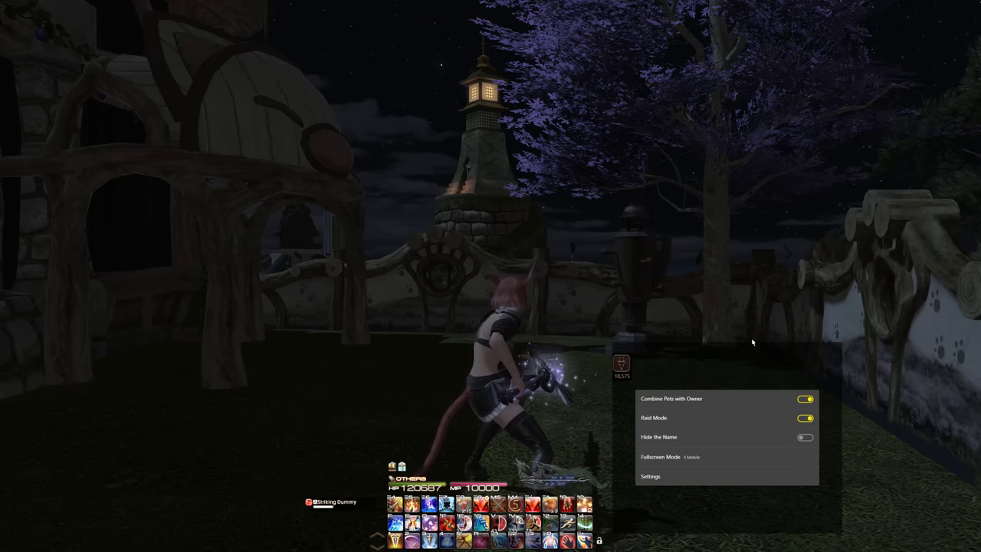
click(673, 351)
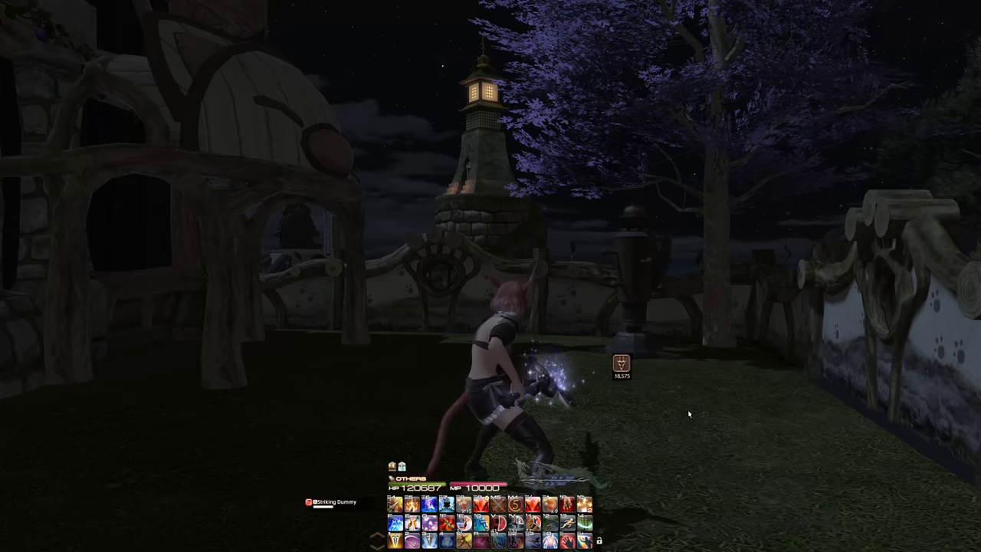